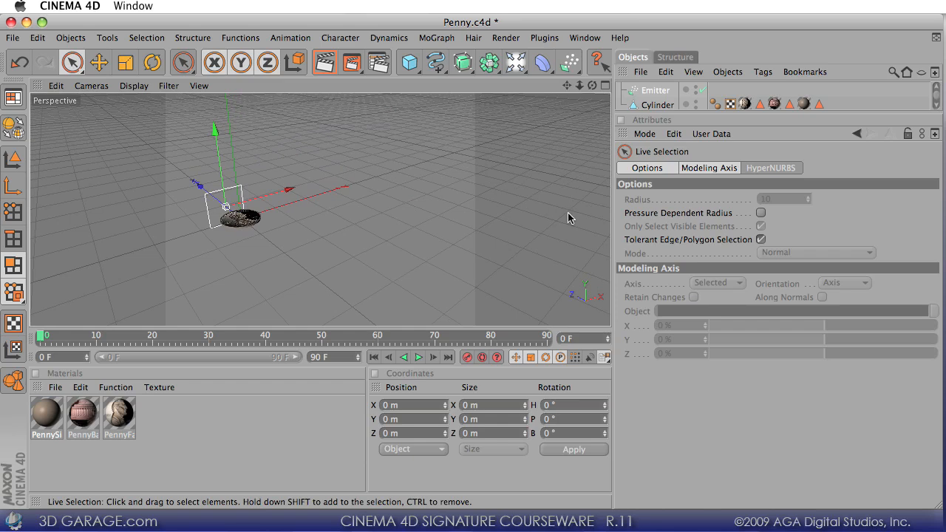
- Select the Emitter and set its pitch rotation to -90° so that it points downward
left_click(655, 91)
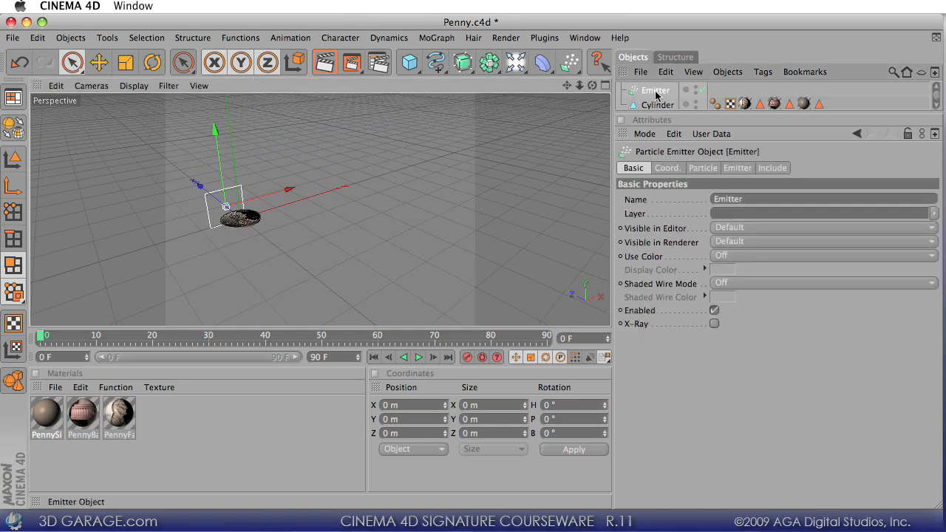
left_click_drag(664, 109, 665, 148)
left_click(669, 207)
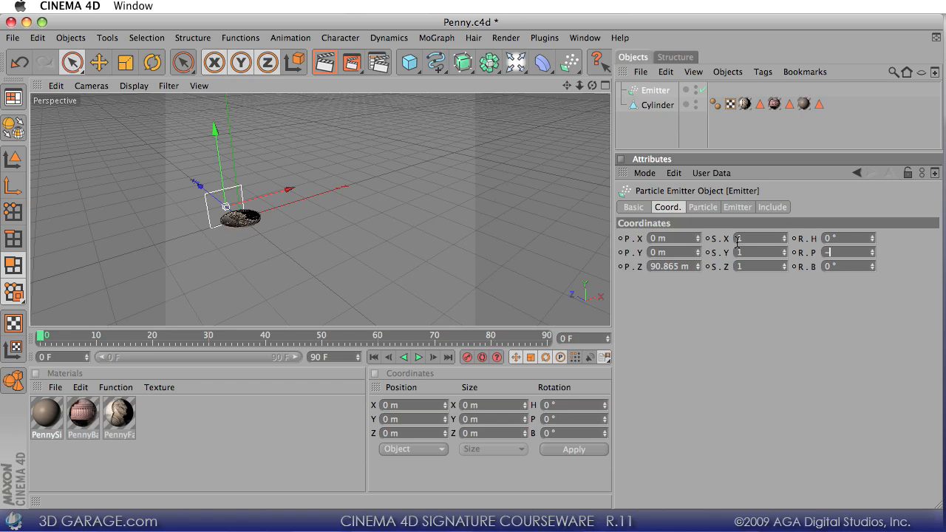
key("Return")
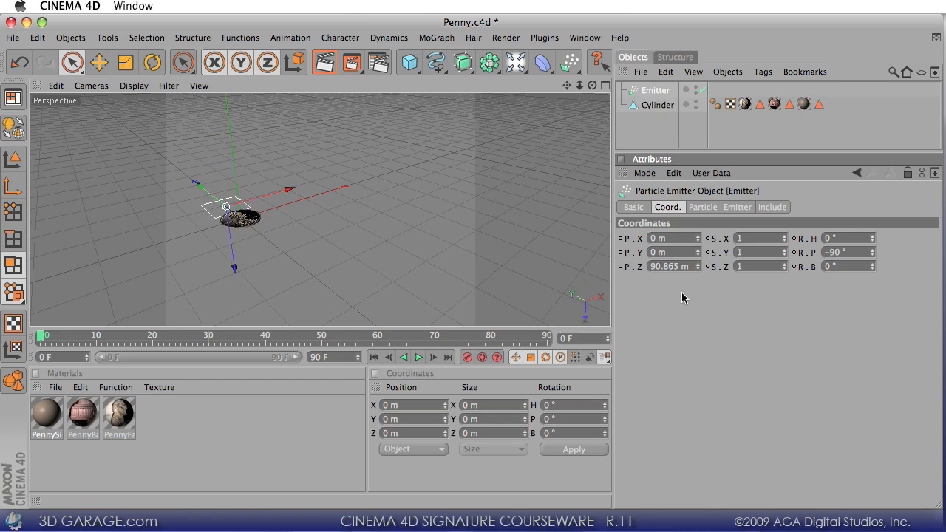
- Preview the particle animation and return to the first frame
left_click(418, 357)
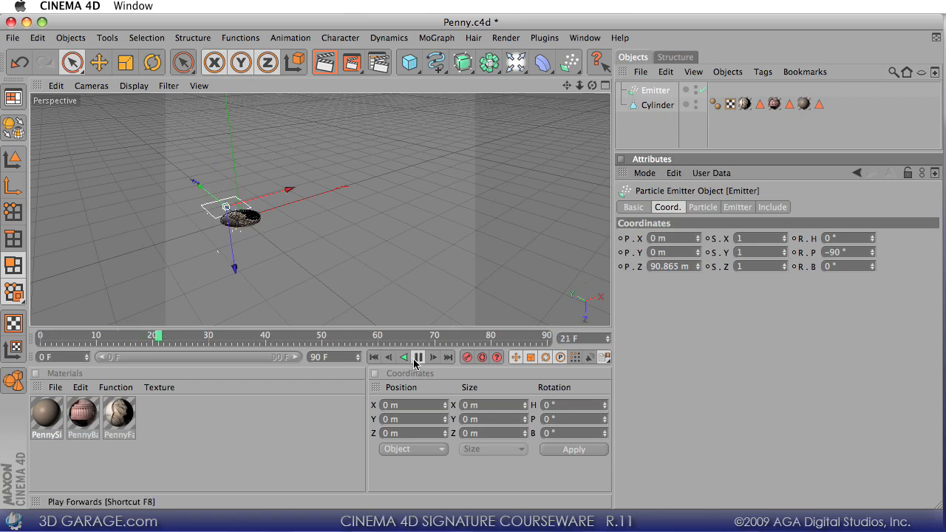
left_click(412, 363)
left_click(374, 357)
- Extend the animation length to 160 frames and expand the timeline's preview range to the full length
left_click(340, 357)
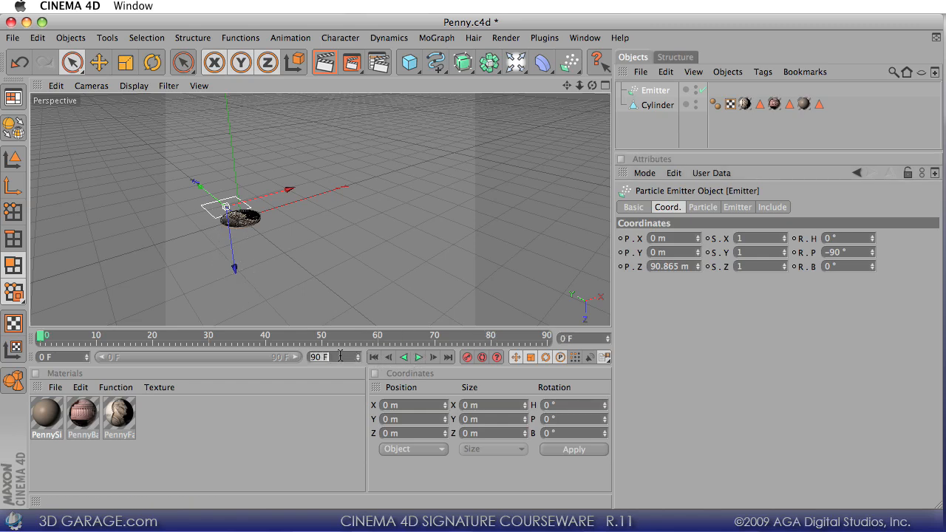
key("Return")
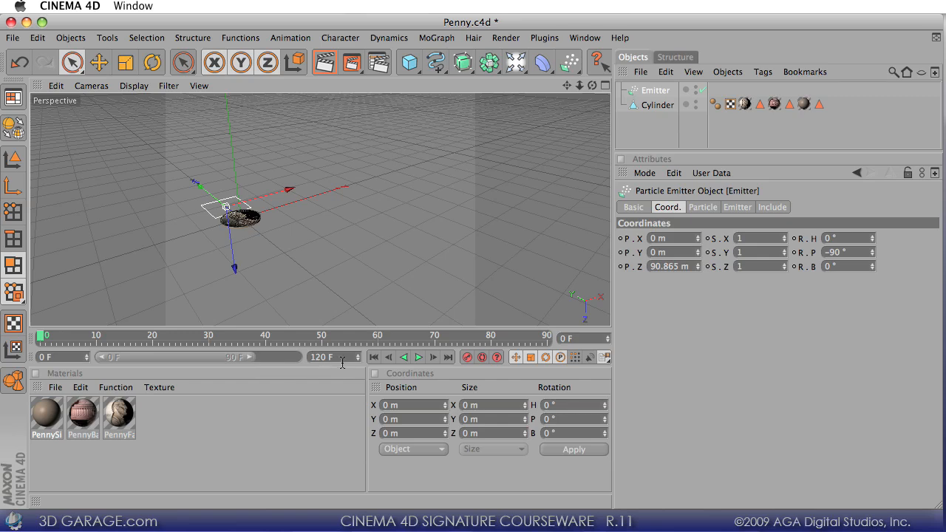
left_click_drag(343, 361, 208, 357)
type("160")
key("Return")
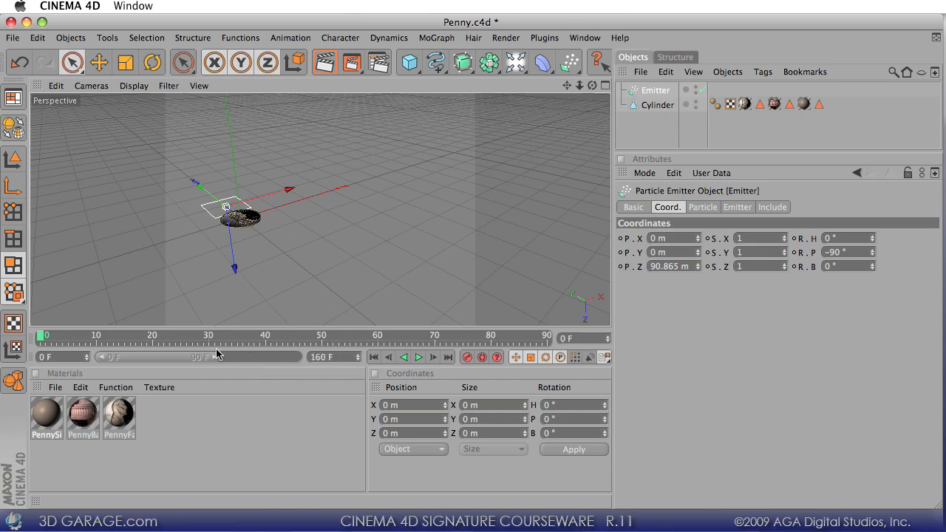
double_click(215, 358)
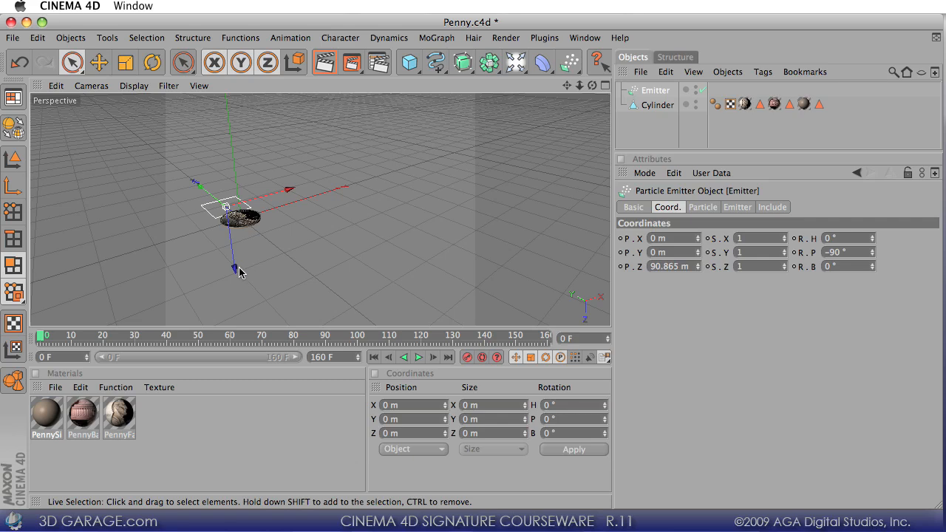
- Raise the emitter vertically to a height of about 306 m above the penny
left_click_drag(239, 272, 608, 328)
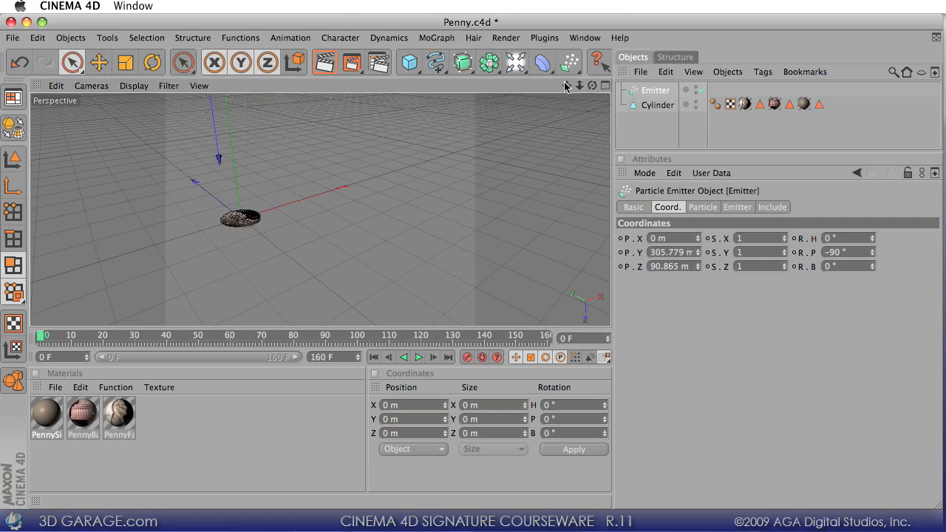
left_click_drag(565, 84, 317, 232)
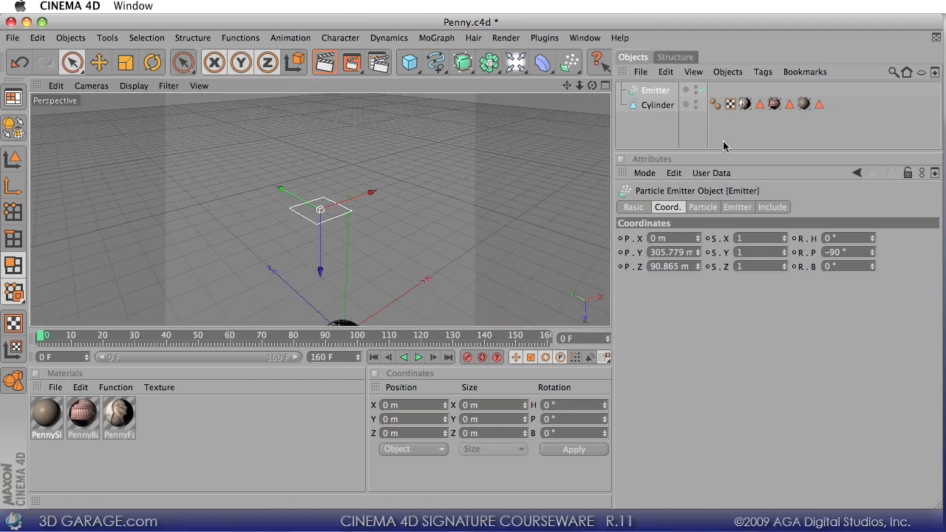
- Set the emitter's X-Size to 500 m
left_click(737, 207)
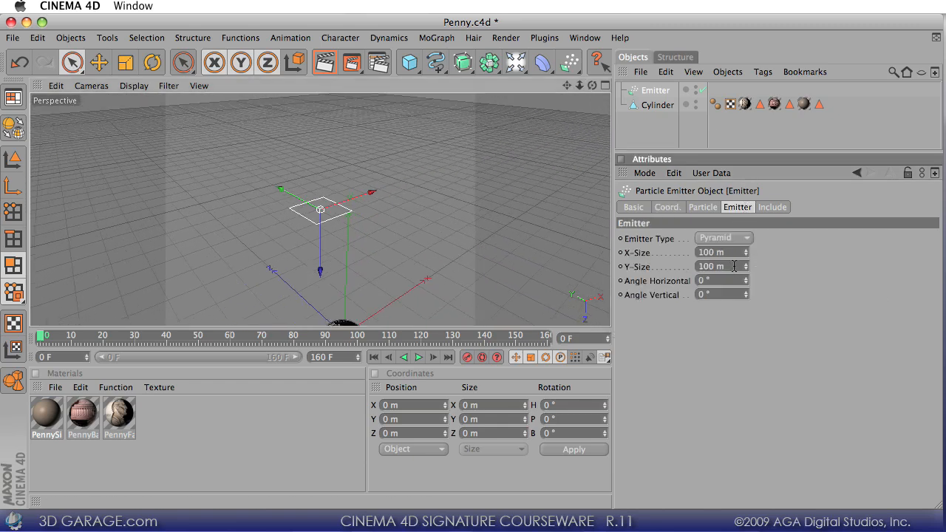
scroll(732, 255, "up", 20)
key("Return")
- Shift the widened emitter along the world Z axis until it sits roughly above the penny
left_click_drag(413, 294, 411, 266, "alt")
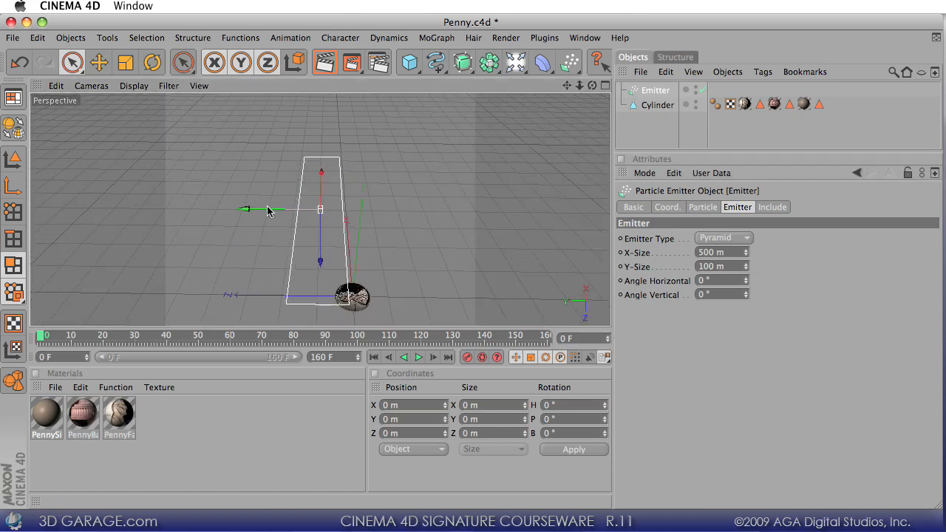
left_click_drag(267, 209, 295, 209)
left_click_drag(295, 209, 290, 210, "alt")
mouse_move(610, 326)
left_mouse_down("alt")
mouse_move(612, 335)
mouse_move(600, 322)
left_mouse_up("alt")
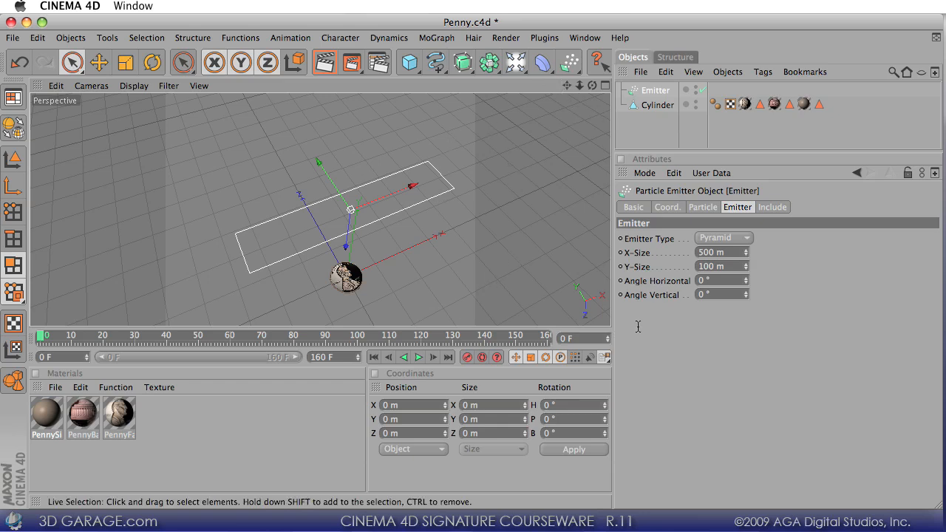
- Set the emitter's Y-Size to 62 m
left_click(730, 266)
scroll(729, 267, "down", 10)
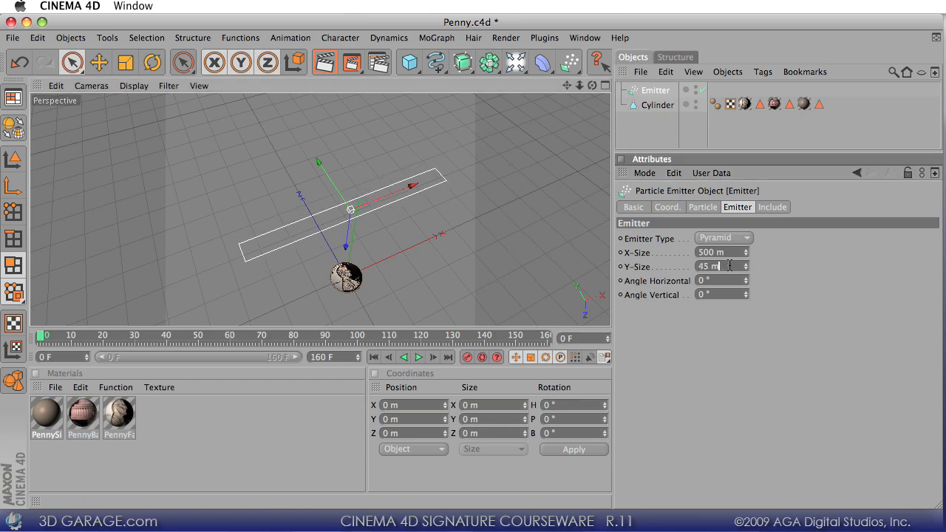
scroll(730, 266, "up", 17)
- Play the animation, inspect the falling particles from several angles, and review the emitter's particle settings
left_click(419, 357)
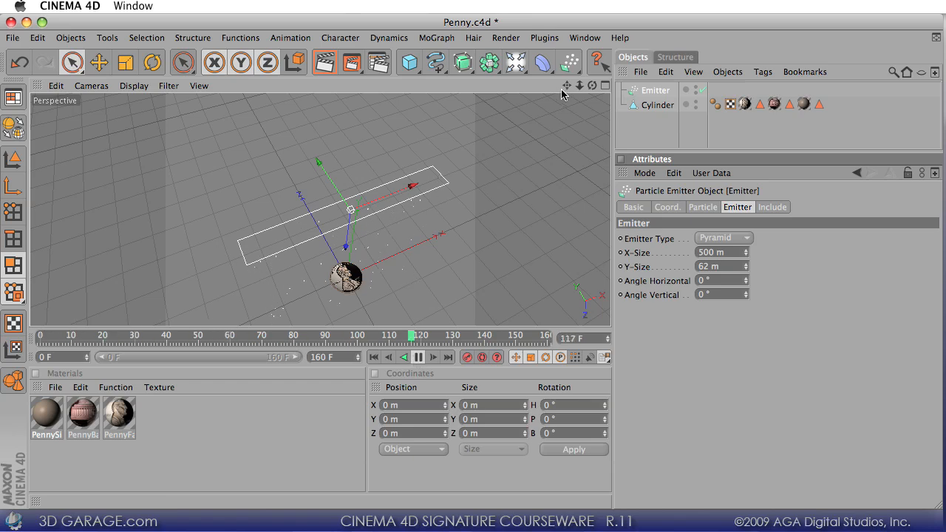
left_click_drag(566, 88, 493, 150)
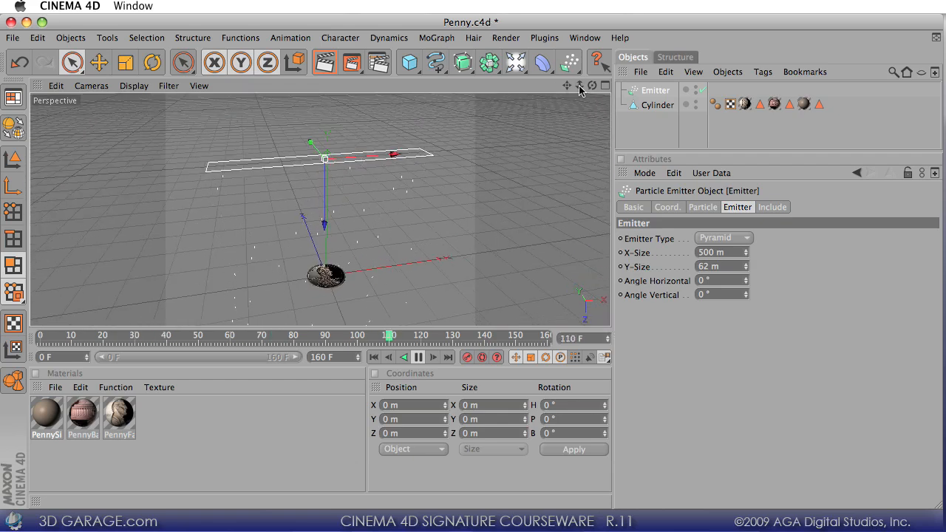
left_click_drag(580, 87, 612, 327)
left_click_drag(567, 87, 608, 332)
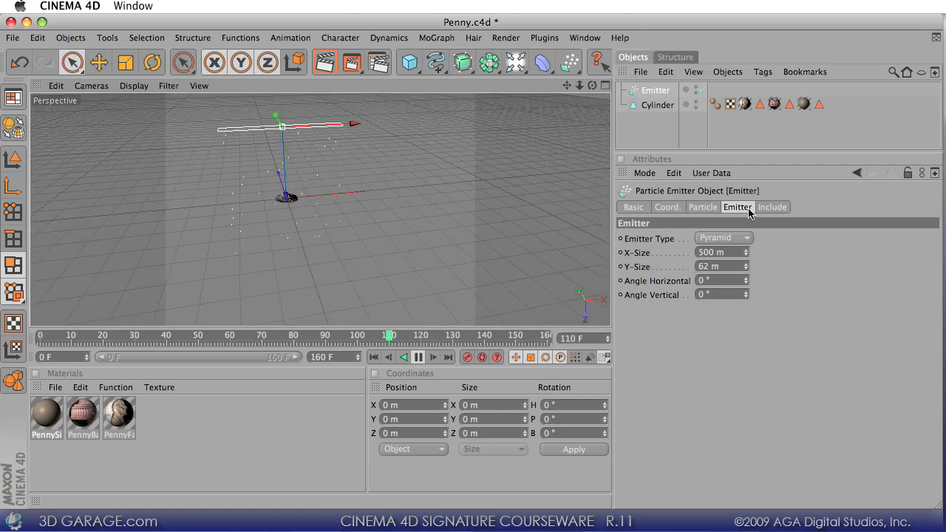
left_click(703, 207)
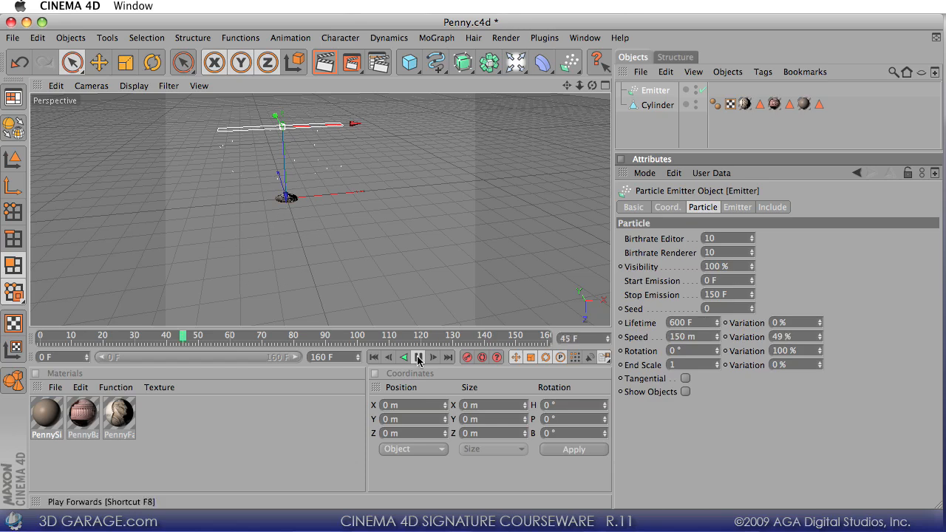
left_click_drag(346, 169, 611, 326, "alt")
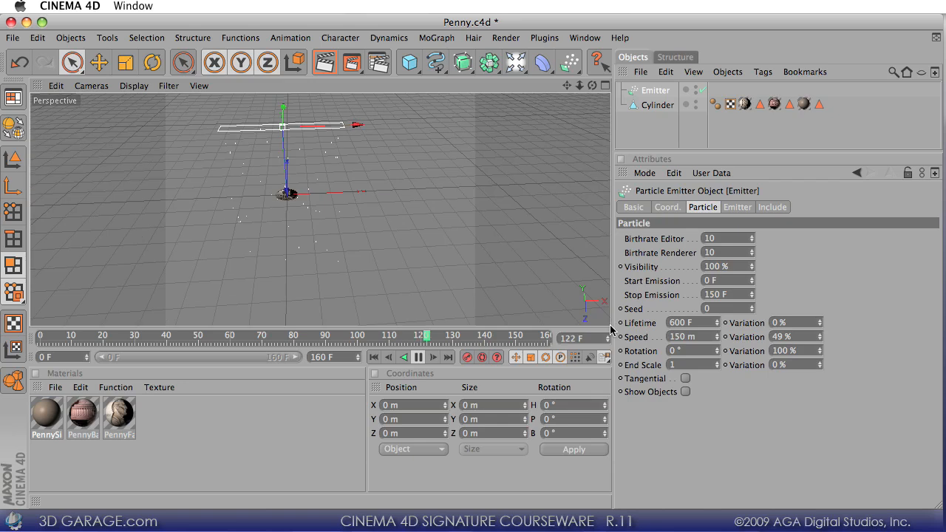
- Rename the Cylinder object to Penny and make it a child of the Emitter
left_click(656, 107)
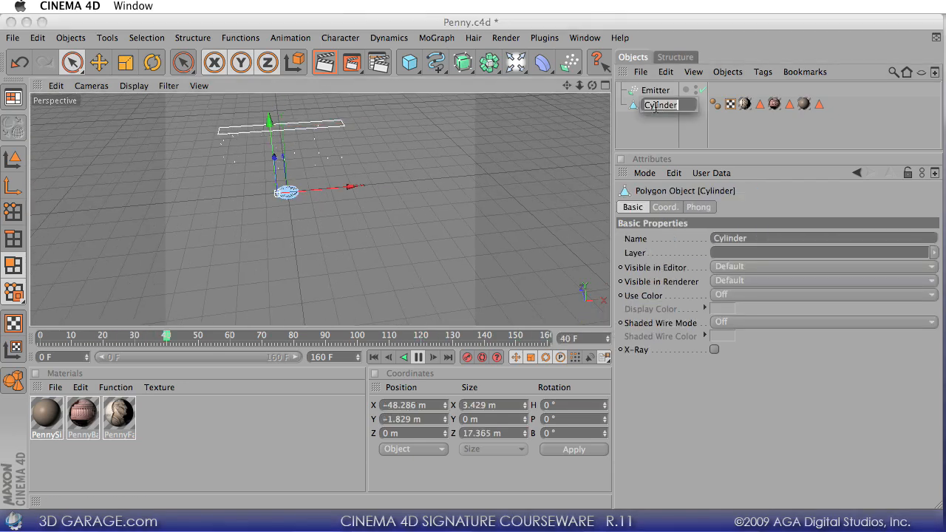
double_click(656, 107)
type("Penny")
key("Return")
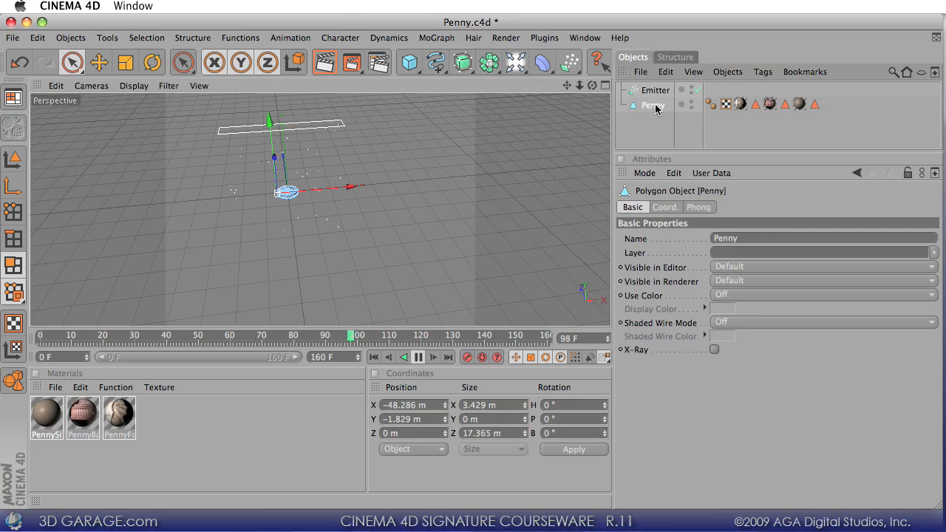
left_click_drag(657, 107, 662, 91)
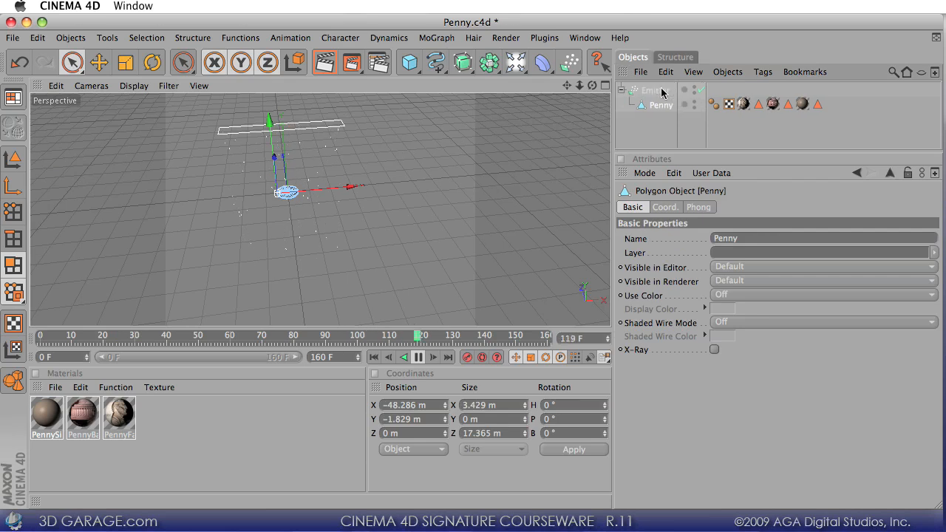
- Enable Show Objects in the Emitter's particle settings to display the pennies as particles
left_click(661, 92)
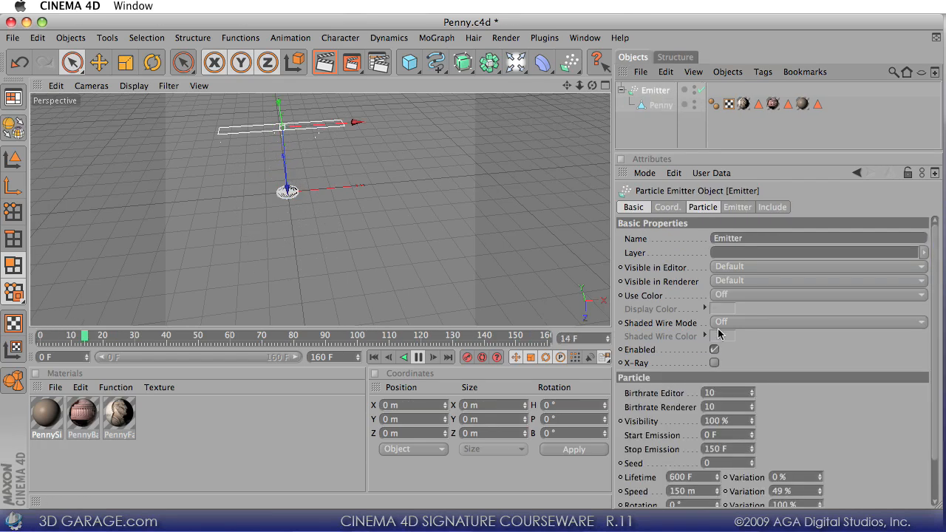
left_click(738, 207)
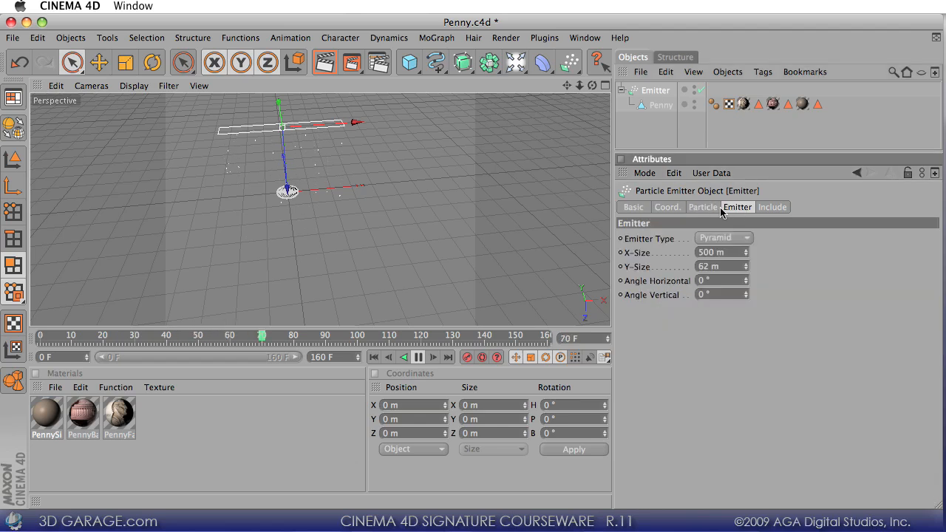
left_click(710, 209)
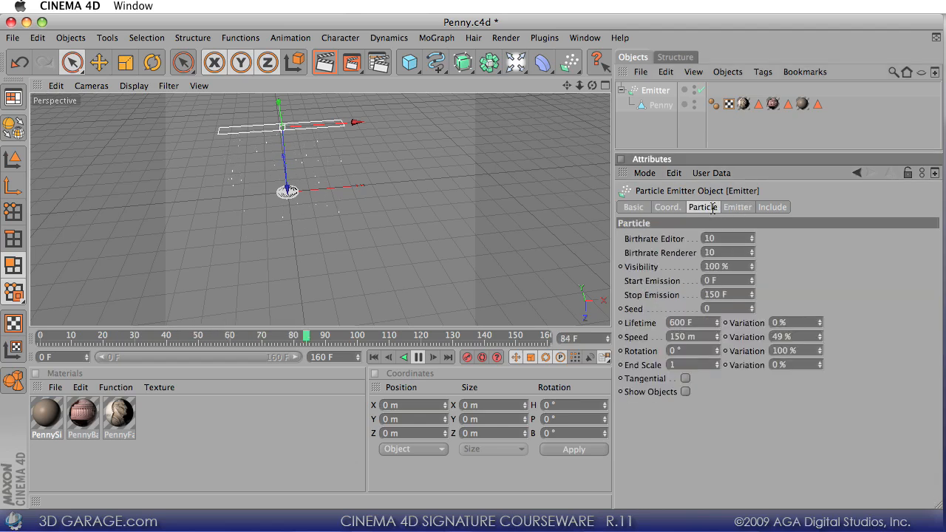
left_click(686, 392)
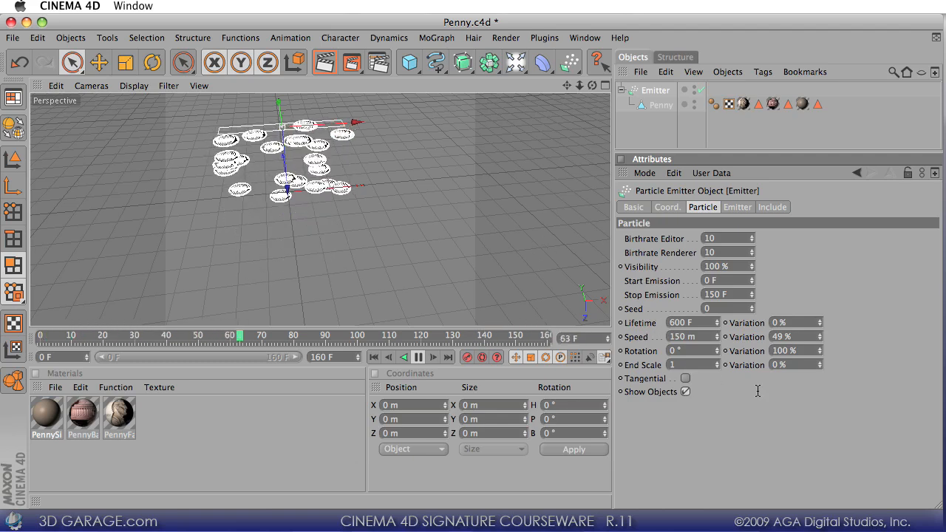
- Set the emitter's particle Rotation to 26° with a Variation of 63%
double_click(687, 355)
type("4")
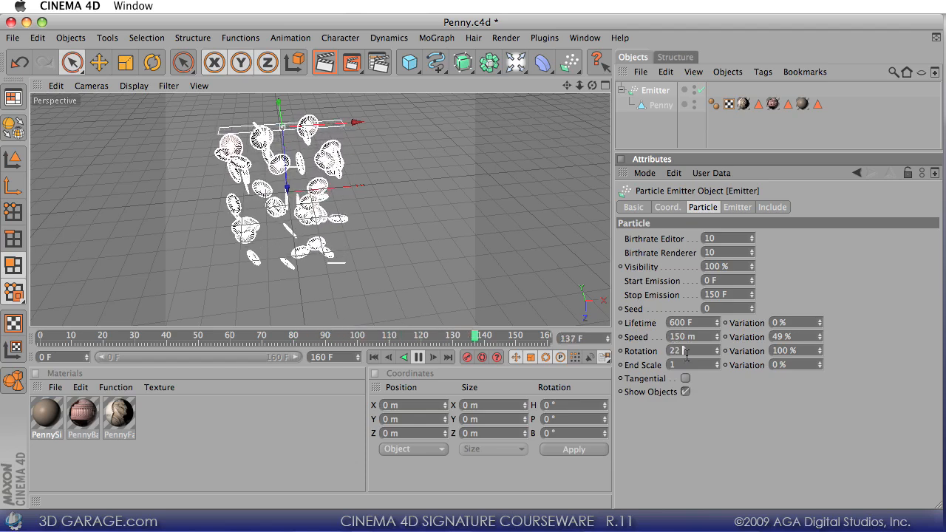
double_click(803, 355)
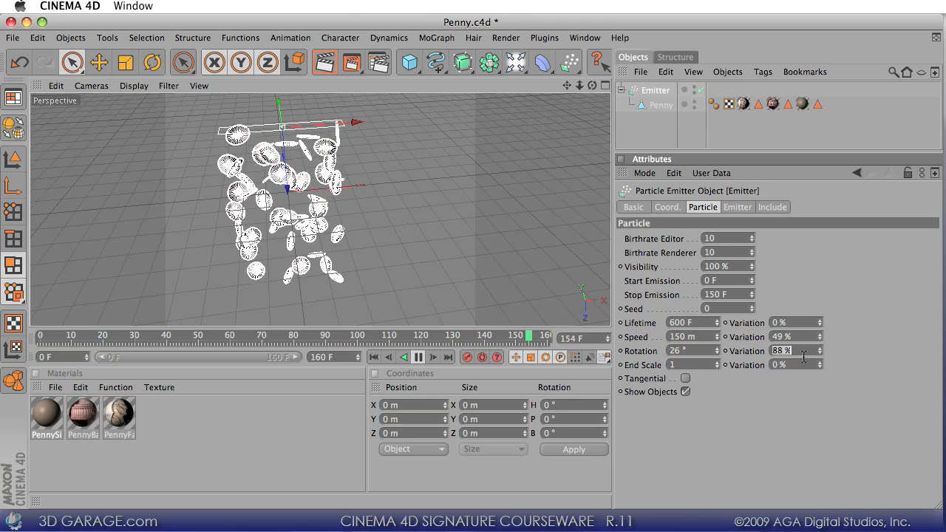
type("78")
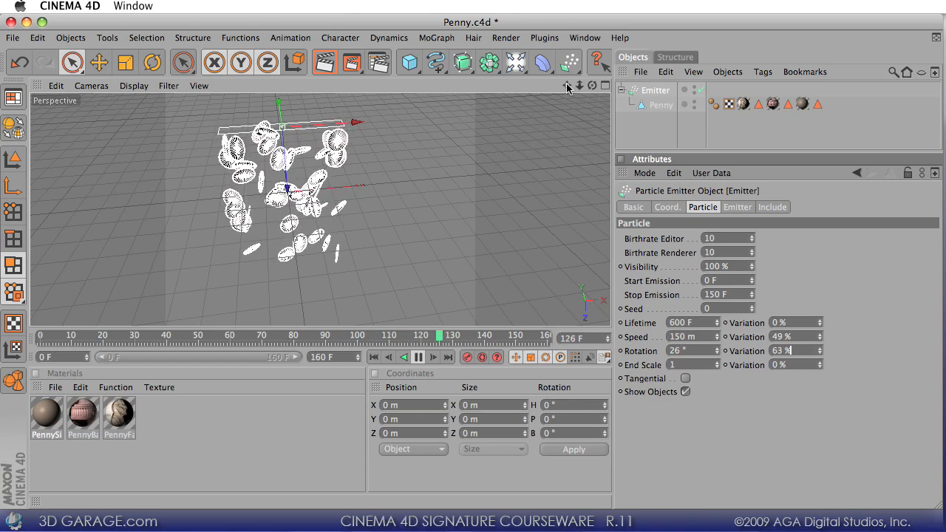
- Scale the Penny object down uniformly to about 26.2 m across, then deselect it
left_click_drag(581, 94, 634, 348)
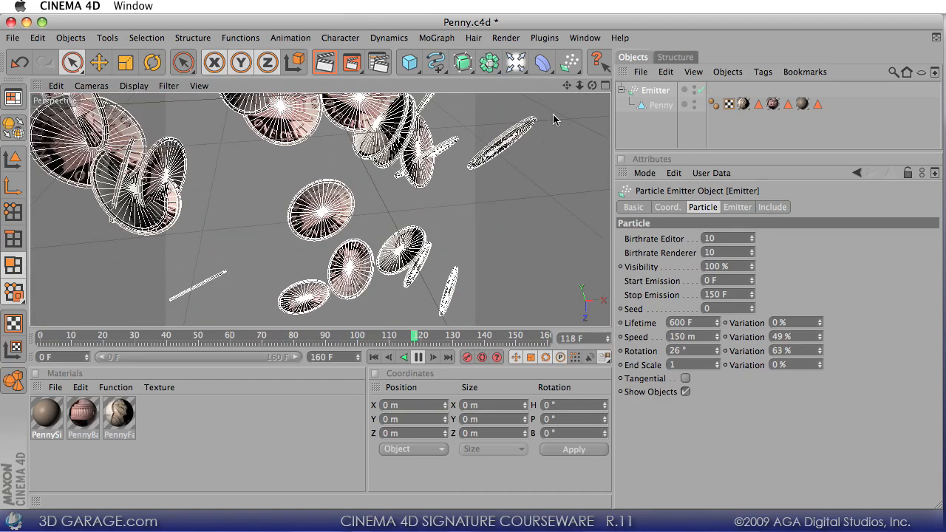
left_click(652, 107)
key("t")
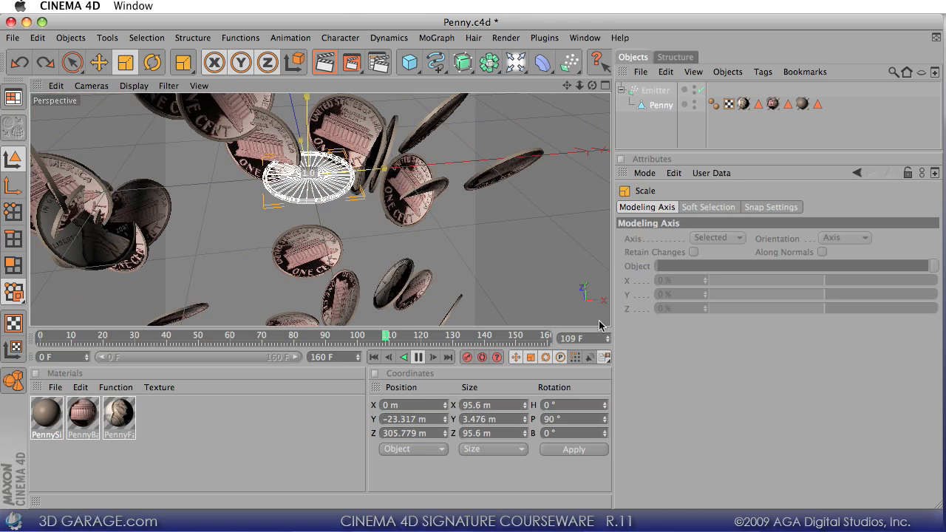
mouse_move(599, 325)
left_mouse_down()
mouse_move(590, 325)
mouse_move(613, 328)
left_mouse_up()
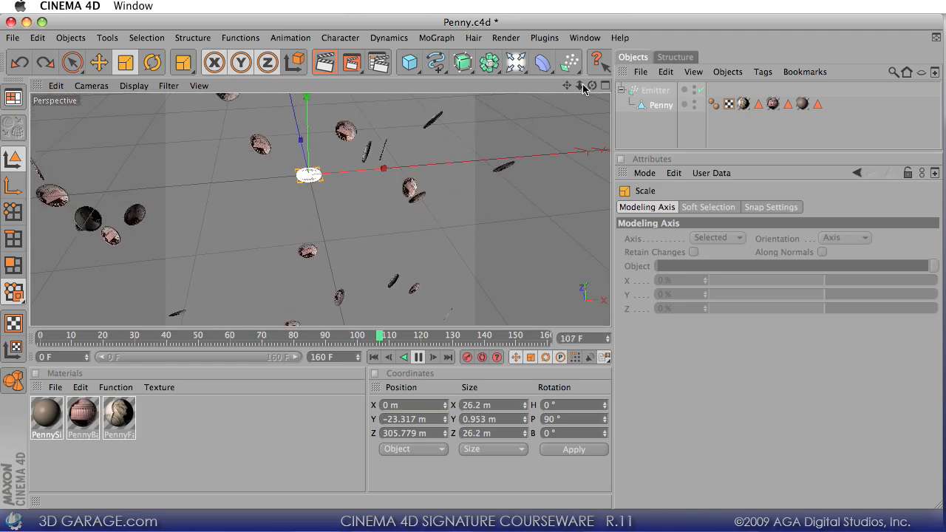
left_click(475, 179)
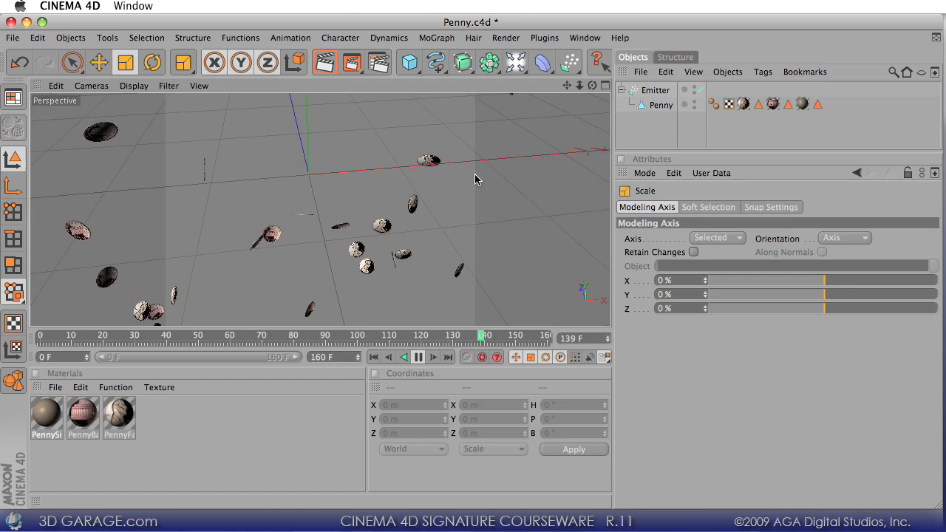
- Examine the tumbling pennies in the running animation from several angles and distances
left_click_drag(612, 332, 611, 330, "alt")
left_click_drag(567, 86, 612, 329)
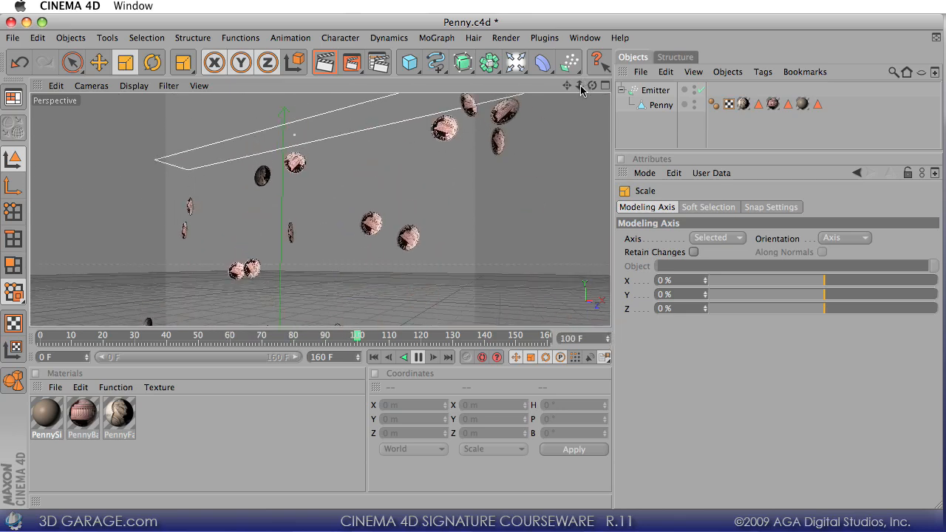
left_click_drag(580, 86, 612, 330)
left_click_drag(369, 164, 612, 330, "alt")
left_click_drag(582, 86, 610, 325)
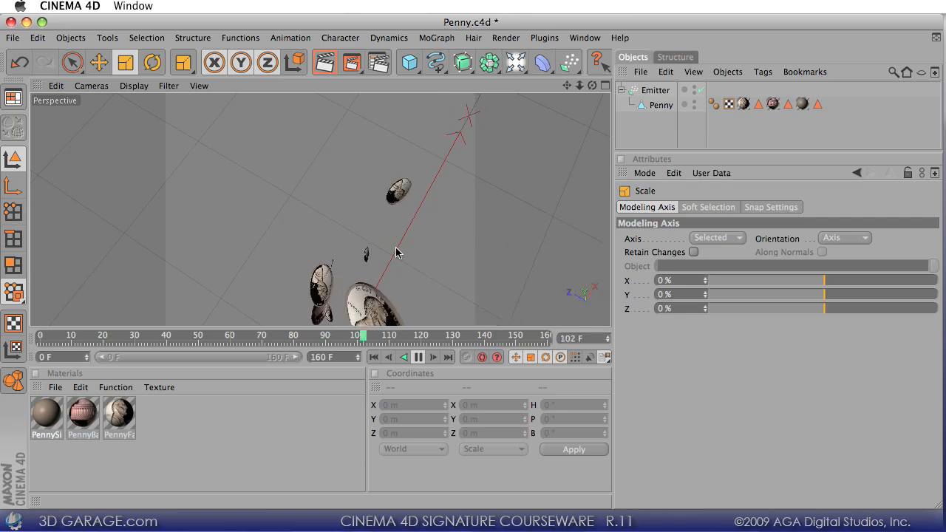
- Save the scene under the new name PennyParticle in the Scenes folder
left_click(12, 37)
left_click(84, 162)
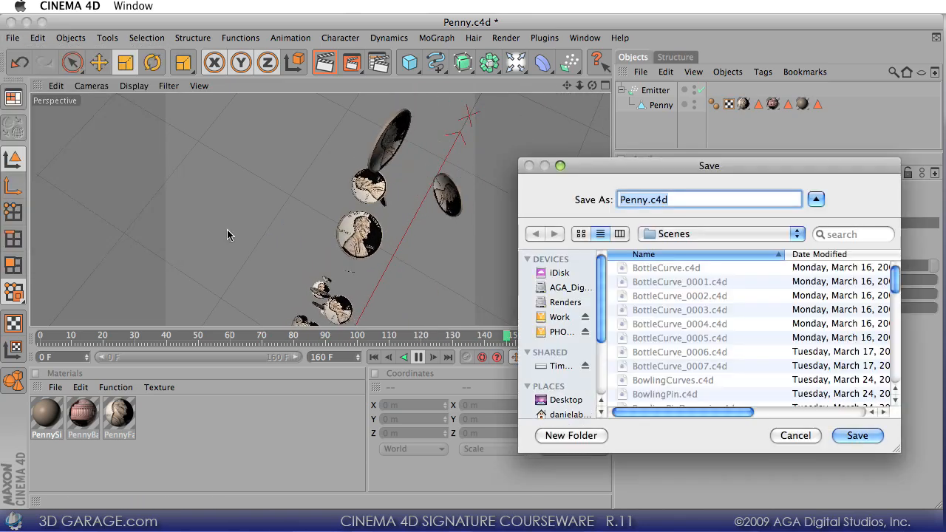
type("P")
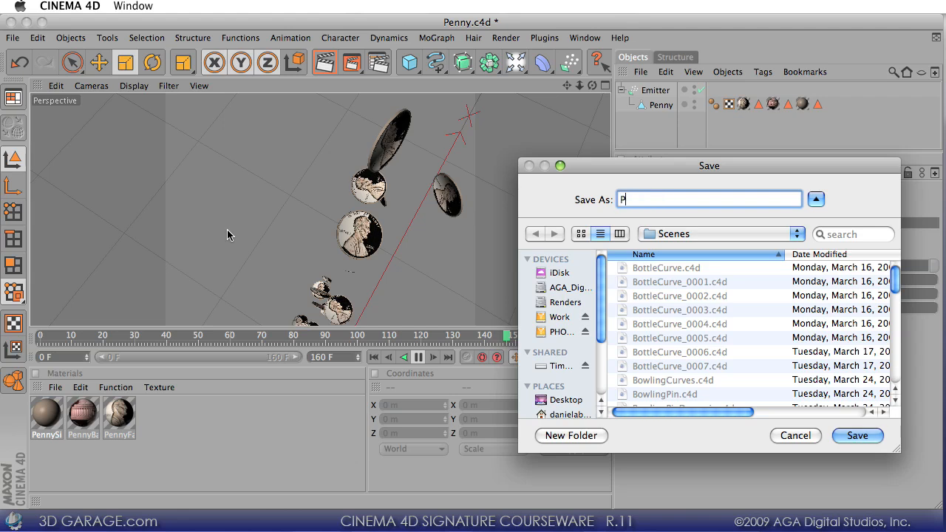
type("ennyParticle")
key("Return")
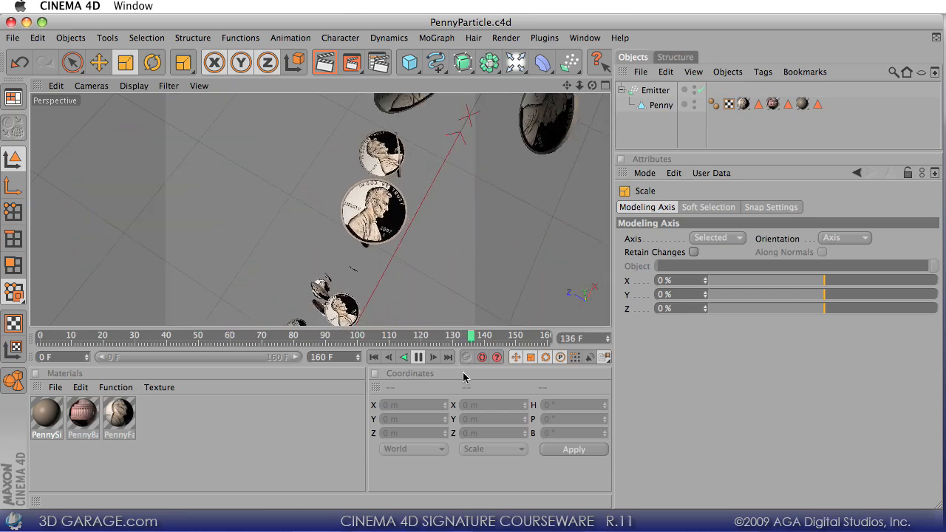
- Stop playback and record a starting keyframe for the Emitter at frame 0 in the Top view
left_click(419, 357)
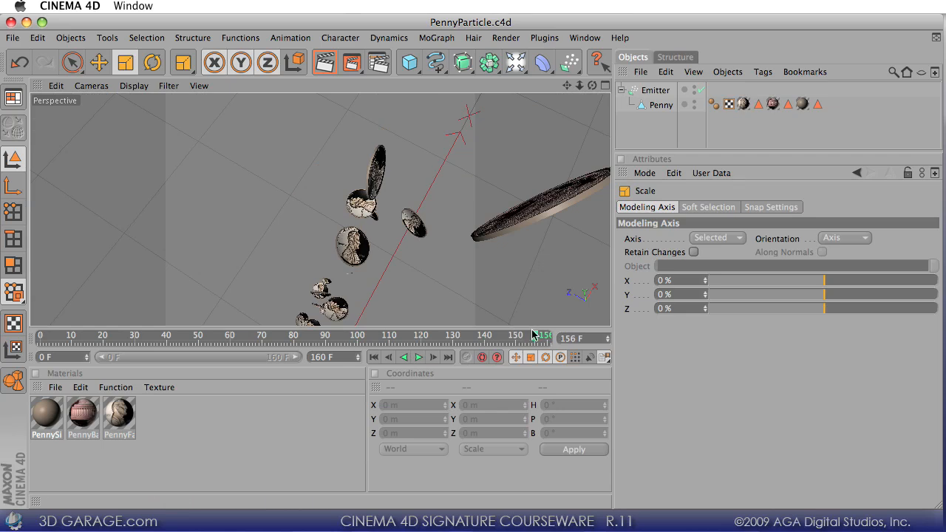
left_click_drag(535, 339, 388, 328)
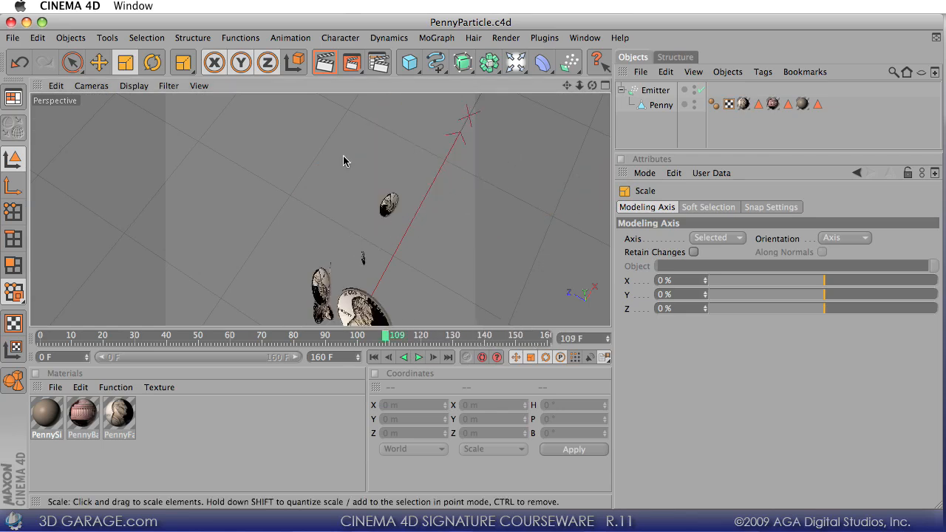
key("F2")
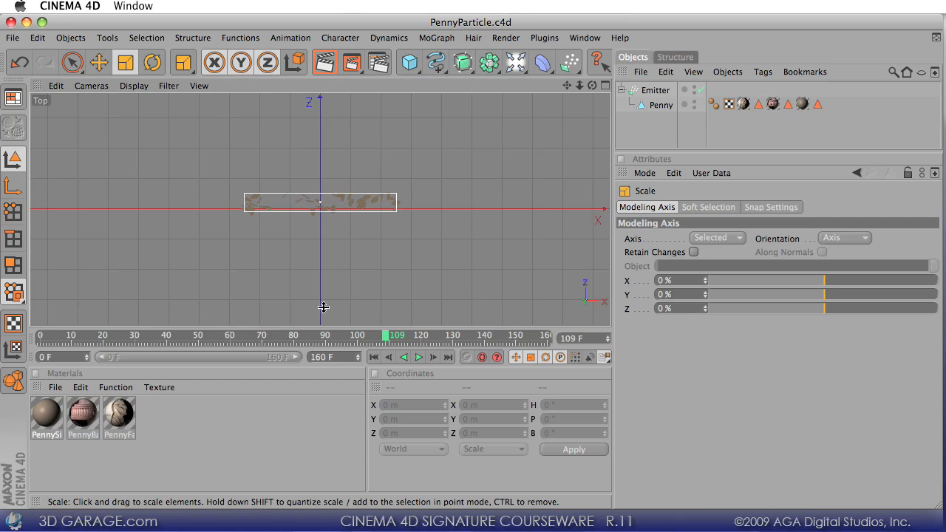
left_click(374, 358)
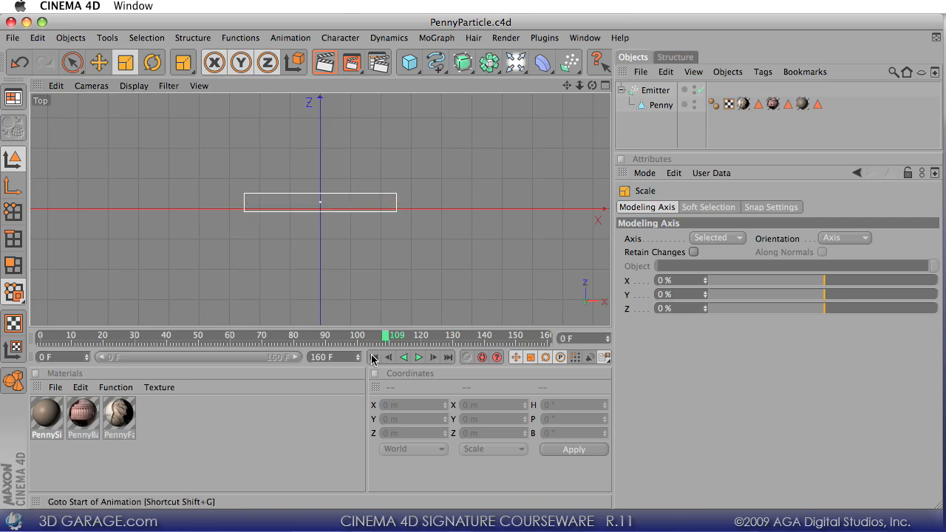
left_click(657, 91)
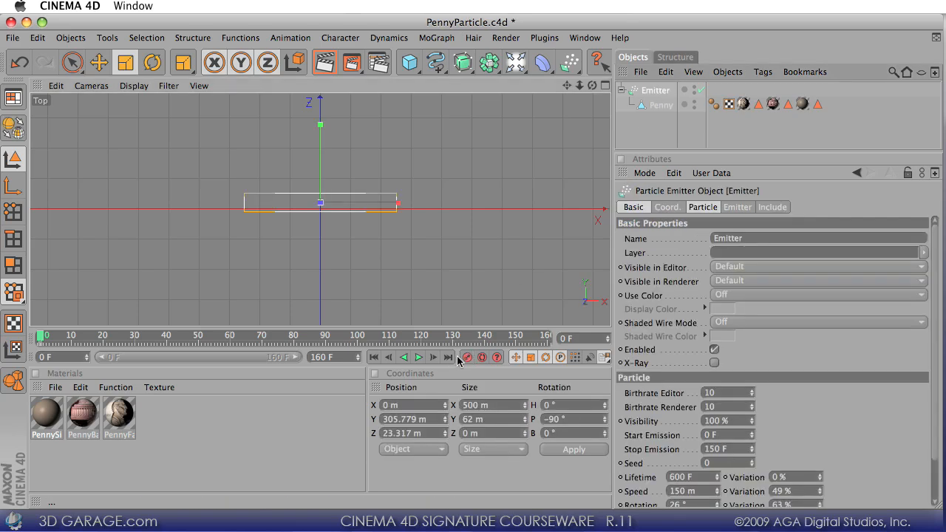
- Extend the animation length to 600 frames and go to frame 600 in the timeline
left_click(548, 337)
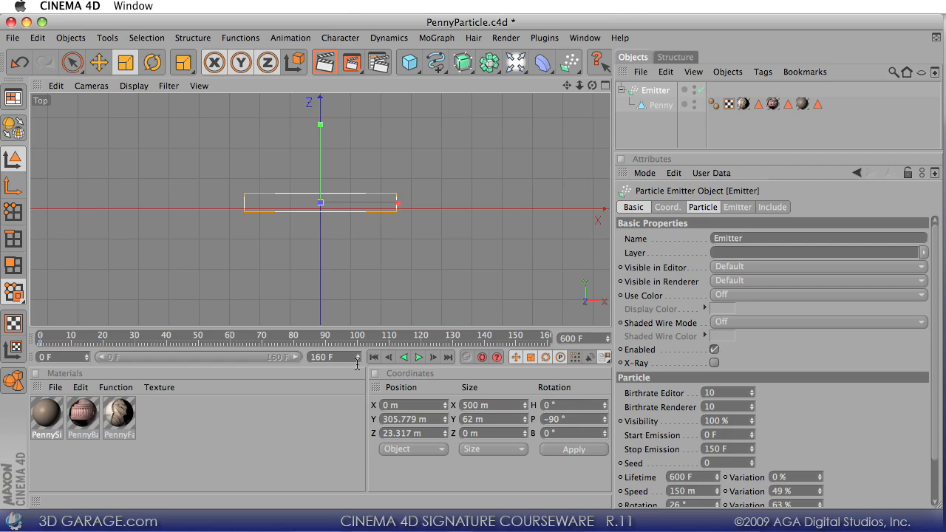
left_click_drag(349, 359, 241, 340)
type("600")
key("Return")
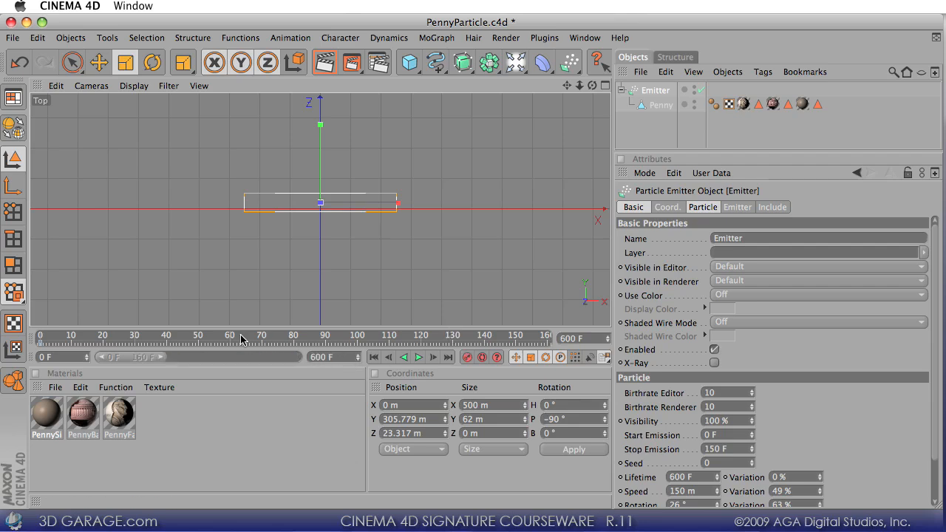
left_click_drag(126, 362, 284, 361)
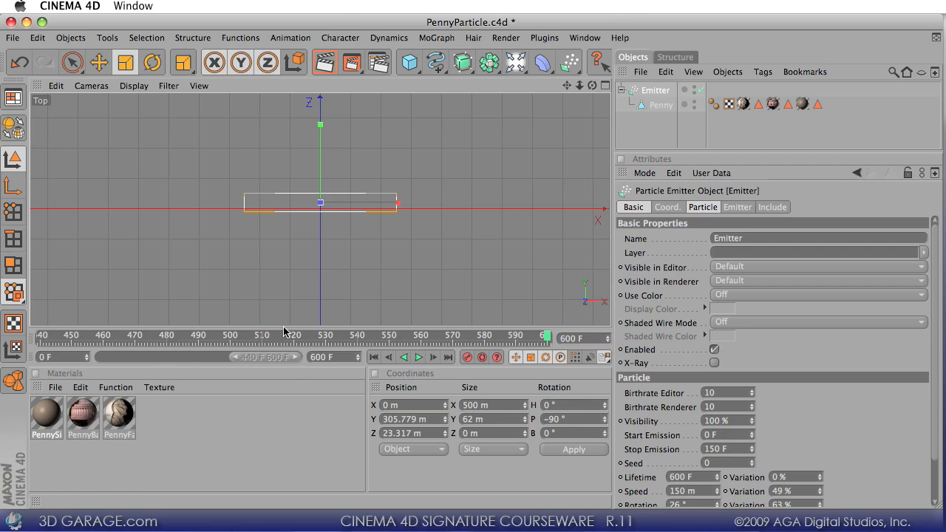
- Rotate the Emitter to a bank of about 257.6° and record a keyframe at frame 600, checking it by scrubbing
left_click(153, 65)
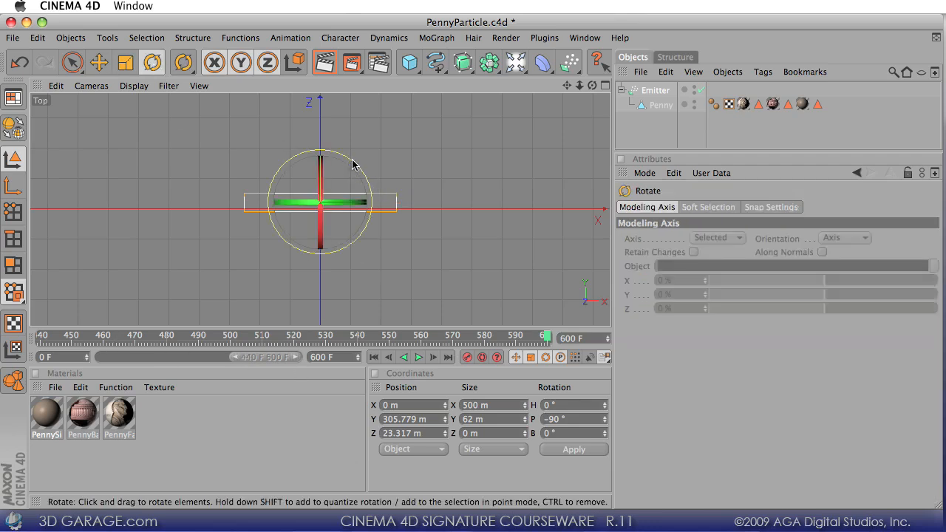
left_click_drag(355, 167, 269, 183)
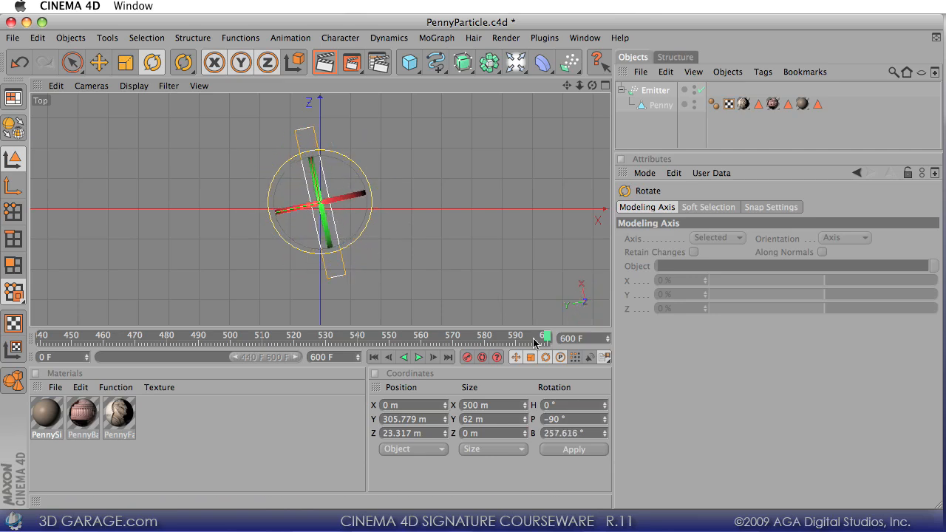
left_click(467, 357)
left_click_drag(546, 337, 3, 313)
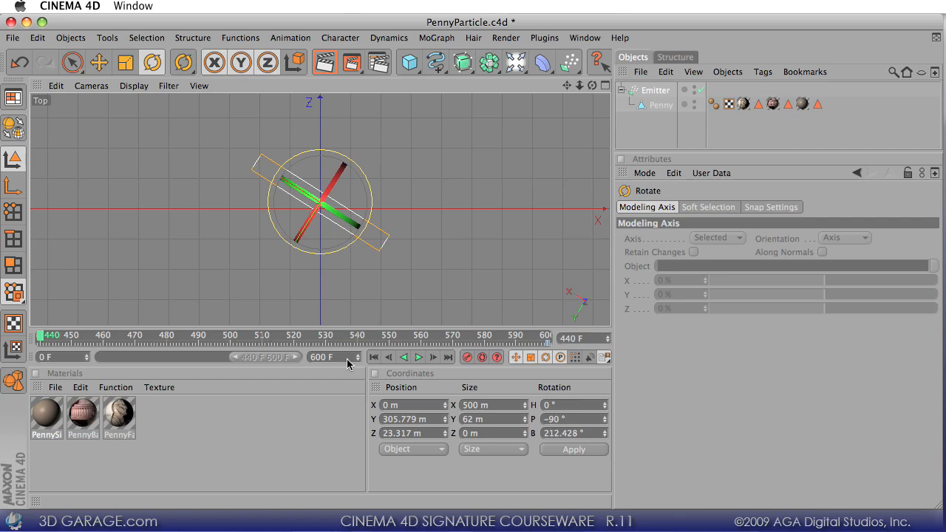
- Shorten the animation to 150 frames and expand the timeline's visible range to cover frames 0 to 150
left_click_drag(347, 360, 212, 342)
type("150")
key("Return")
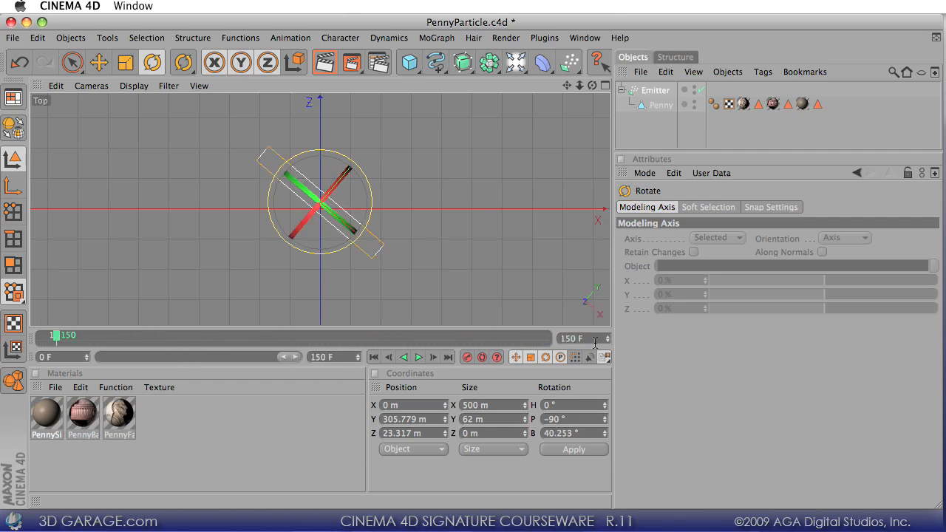
key("super+z")
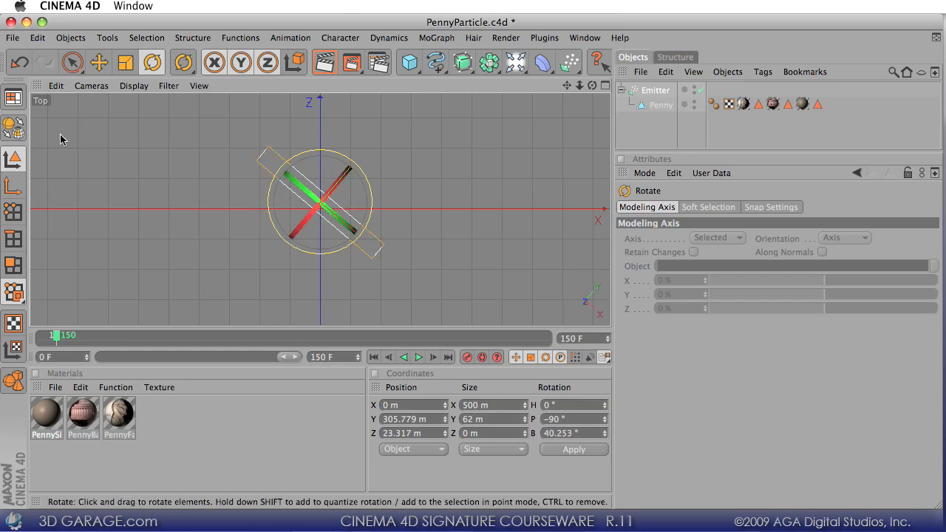
left_click(45, 62)
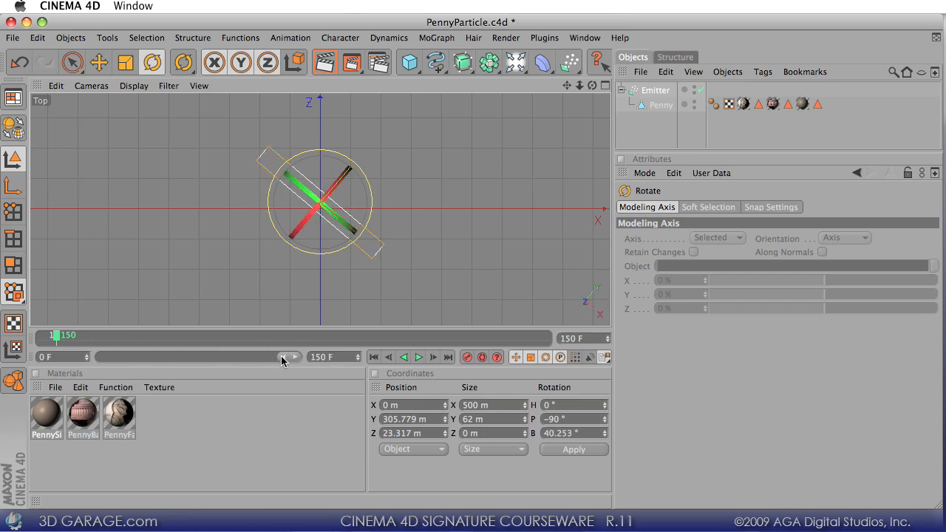
left_click_drag(281, 357, 3, 350)
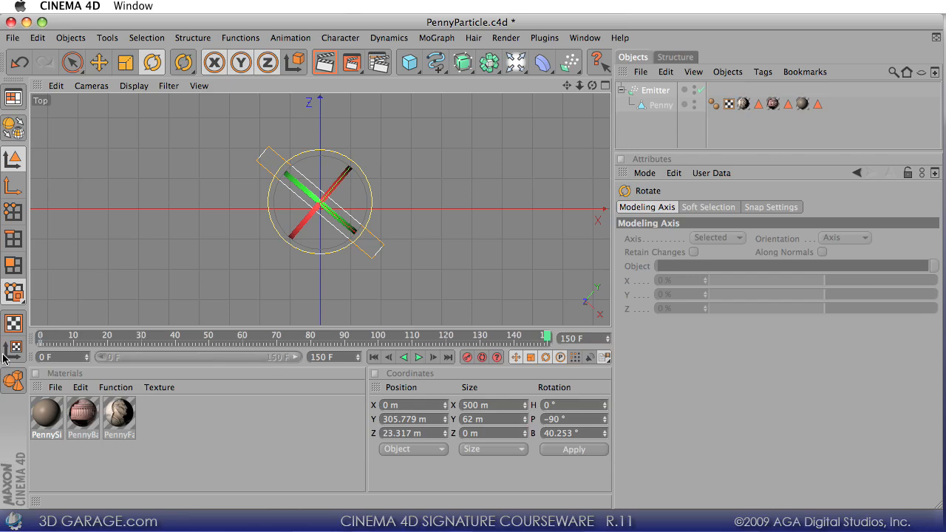
- Play the animation from the start and extend its length to 190 frames
left_click(374, 357)
left_click(419, 358)
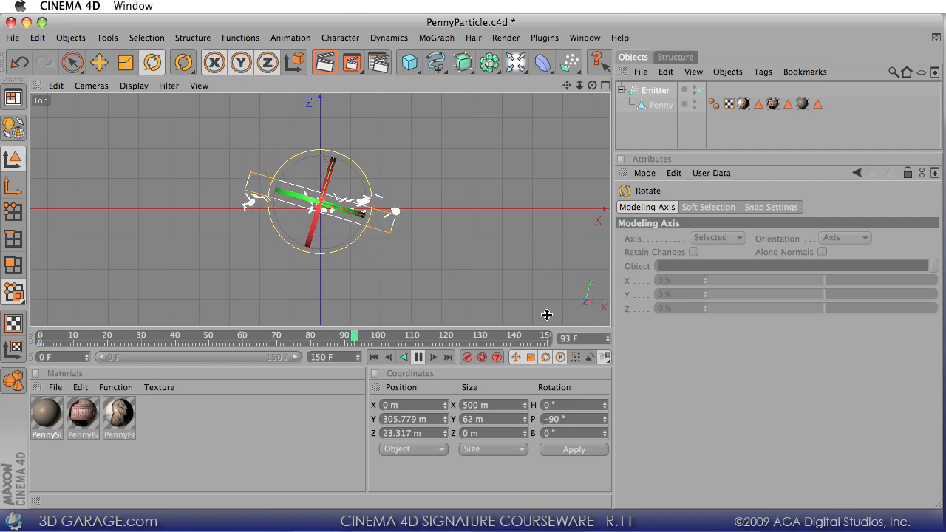
left_click(358, 354)
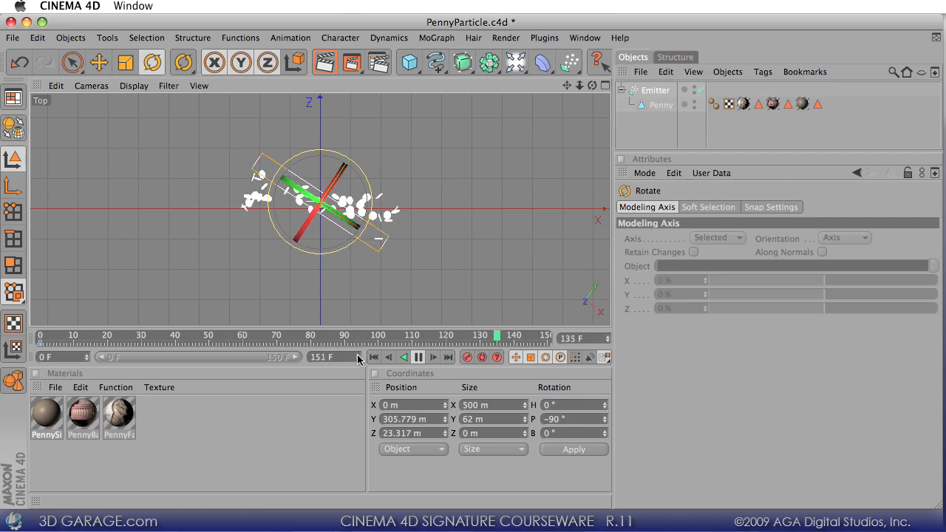
left_click_drag(357, 355, 357, 355)
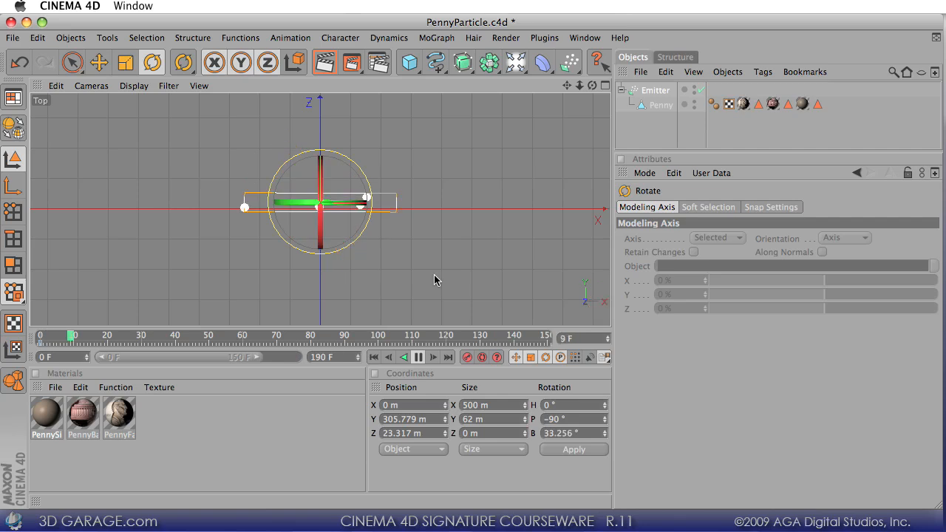
- Examine the rotating emitter and its falling pennies in the Perspective and Top views, and stop playback
key("F1")
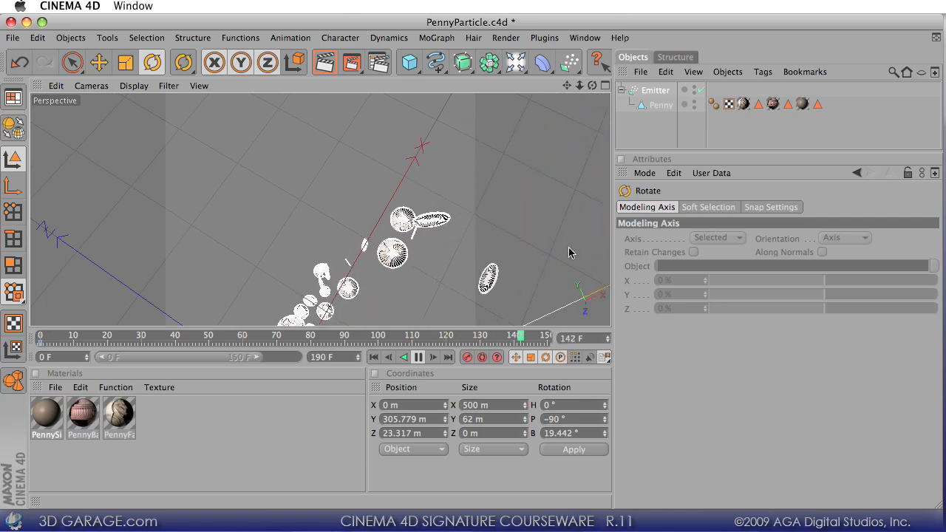
key("F2")
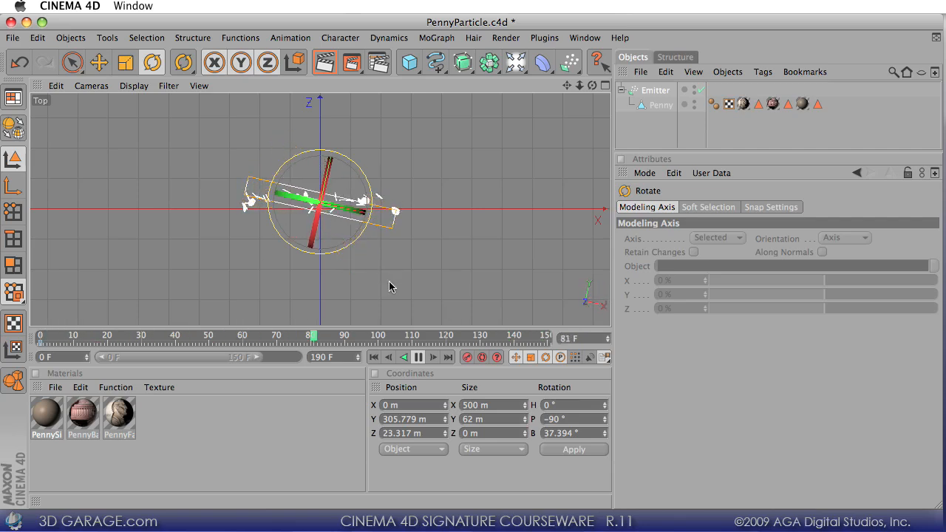
key("F1")
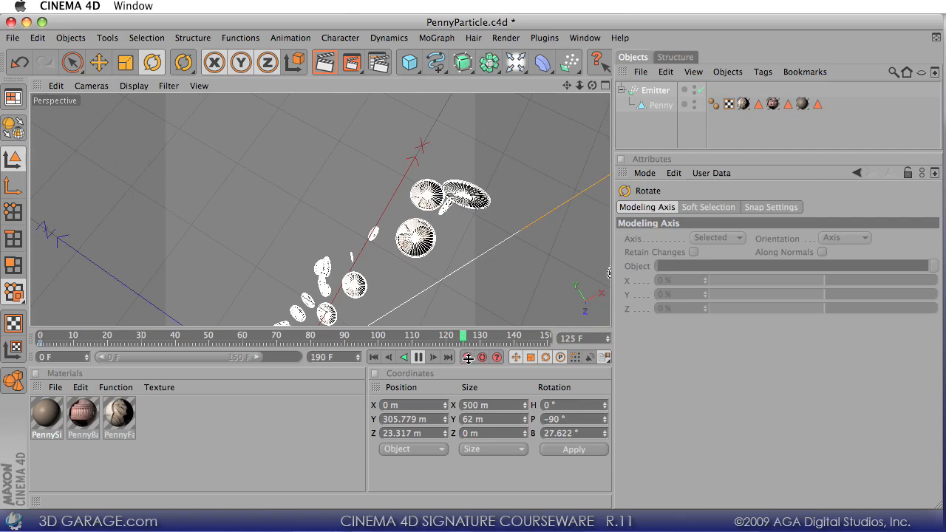
left_click(418, 357)
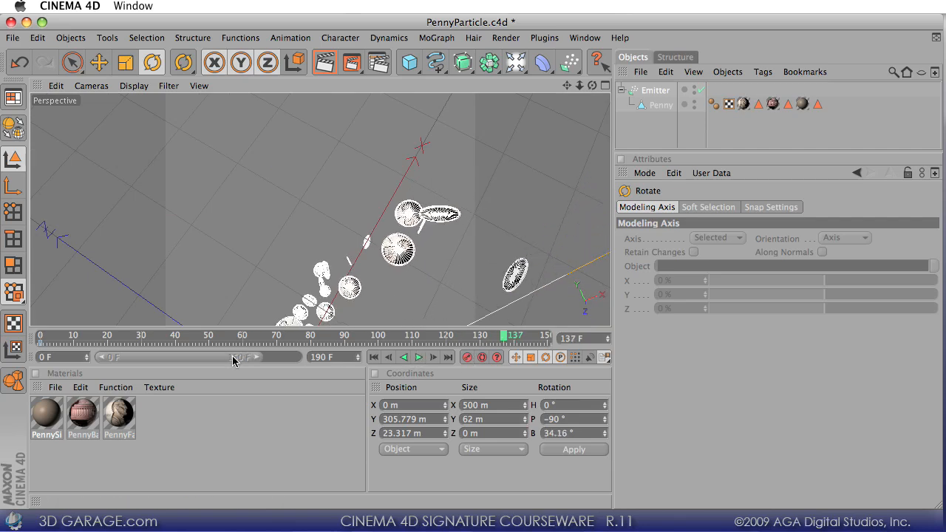
- Add a Background object to the scene and set its Use Color option to Automatic
left_click(516, 63)
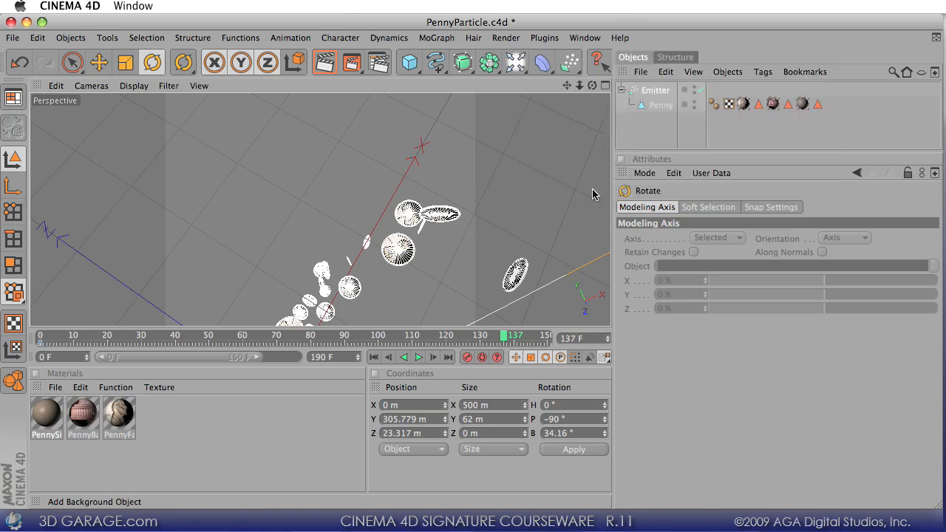
left_click(665, 94)
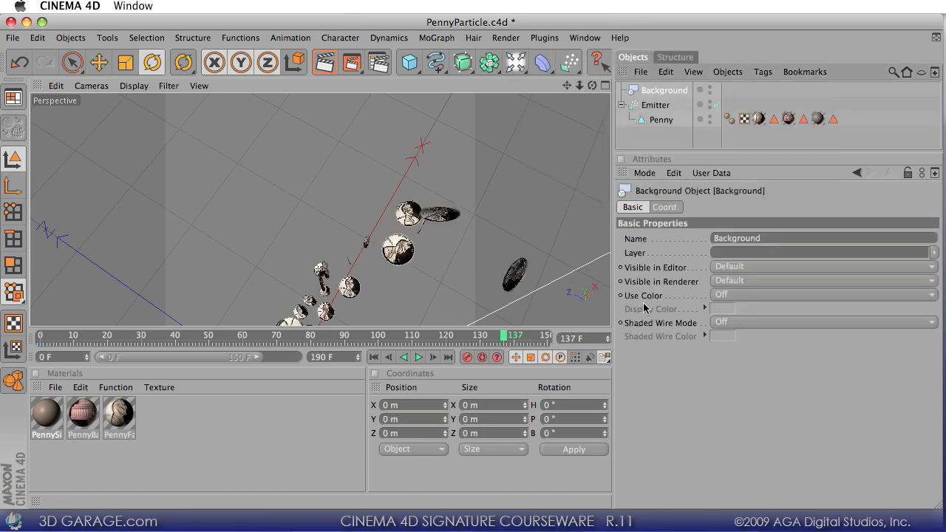
left_click(725, 296)
left_click(736, 322)
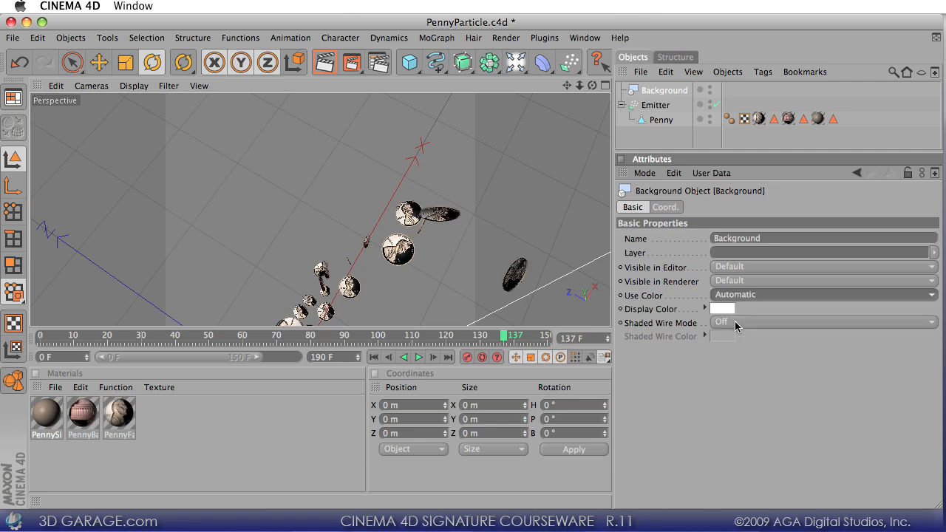
- Set the Background object's Display Color to a light blue with a hue of 209°
left_click(724, 311)
left_click_drag(664, 303, 649, 286)
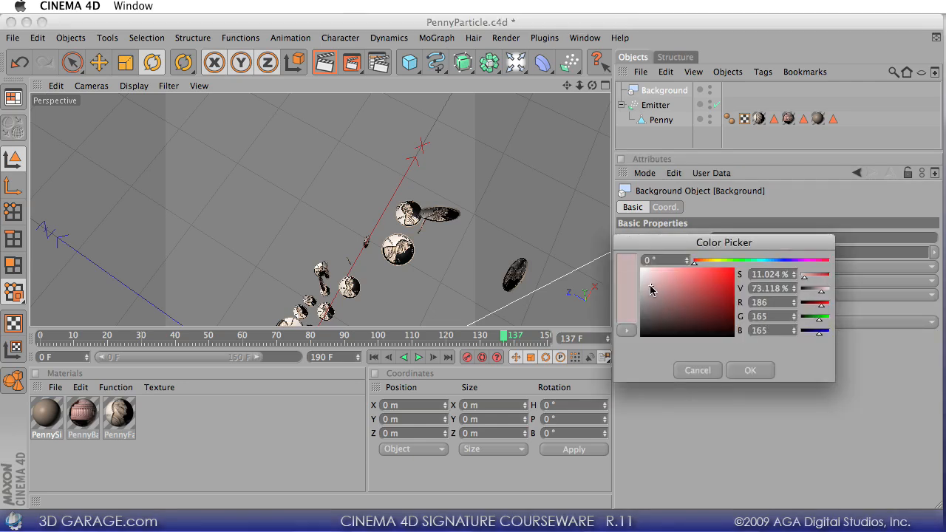
left_click(771, 261)
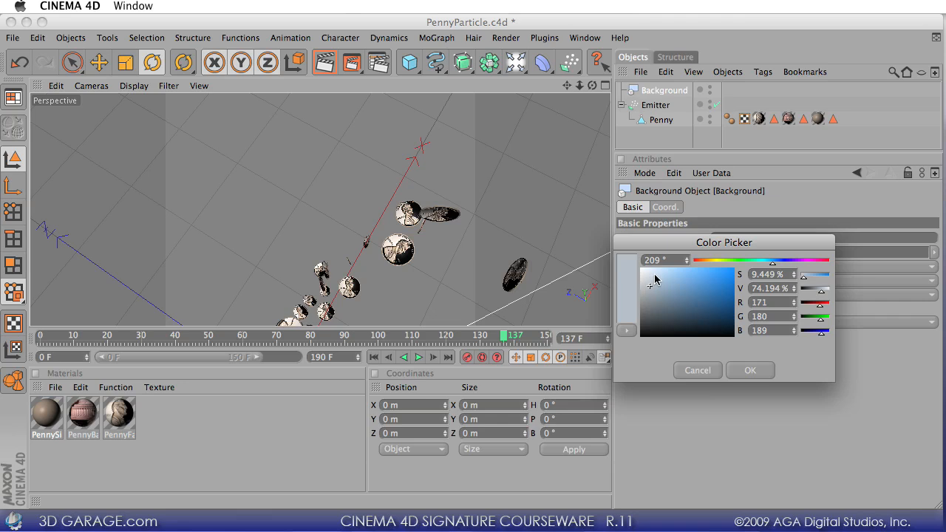
left_click(661, 275)
left_click(750, 369)
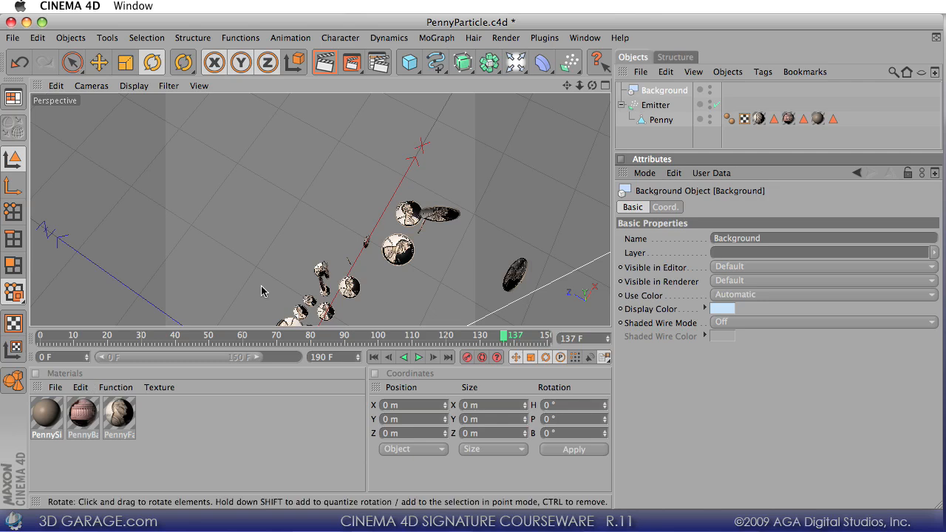
- Examine the falling pennies from a low side angle in the Perspective view at frame 90
mouse_move(505, 337)
left_mouse_down()
mouse_move(518, 341)
mouse_move(182, 340)
mouse_move(124, 323)
mouse_move(479, 339)
left_mouse_up()
mouse_move(412, 345)
left_mouse_down()
mouse_move(130, 339)
mouse_move(442, 338)
left_mouse_up()
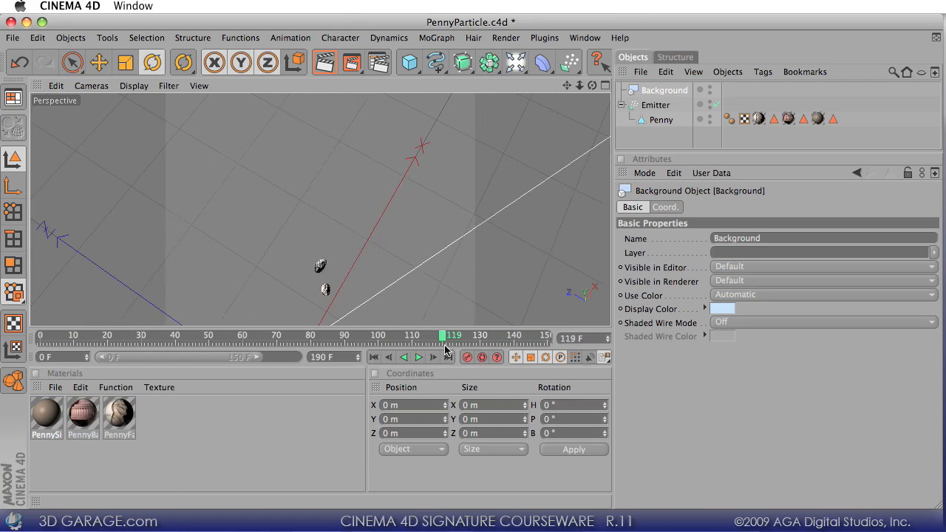
left_click_drag(435, 167, 386, 176, "alt")
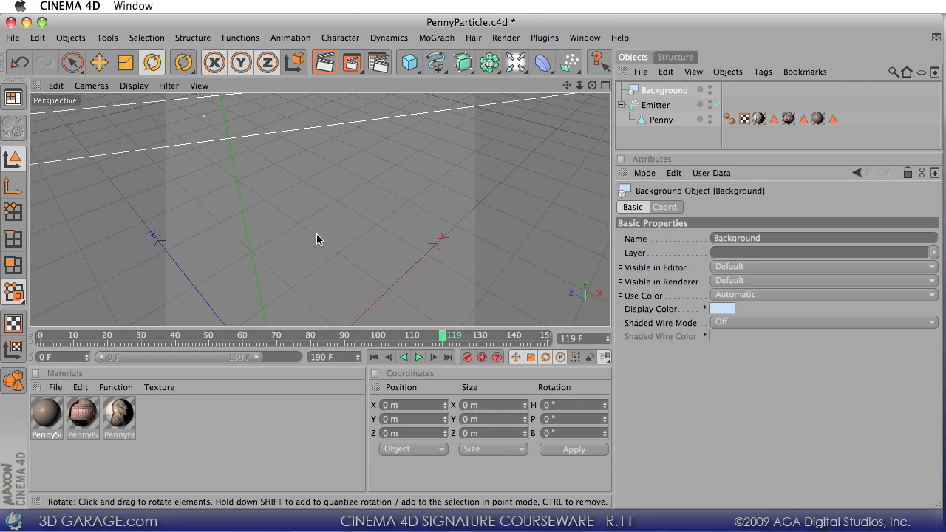
left_click_drag(316, 239, 272, 222, "alt")
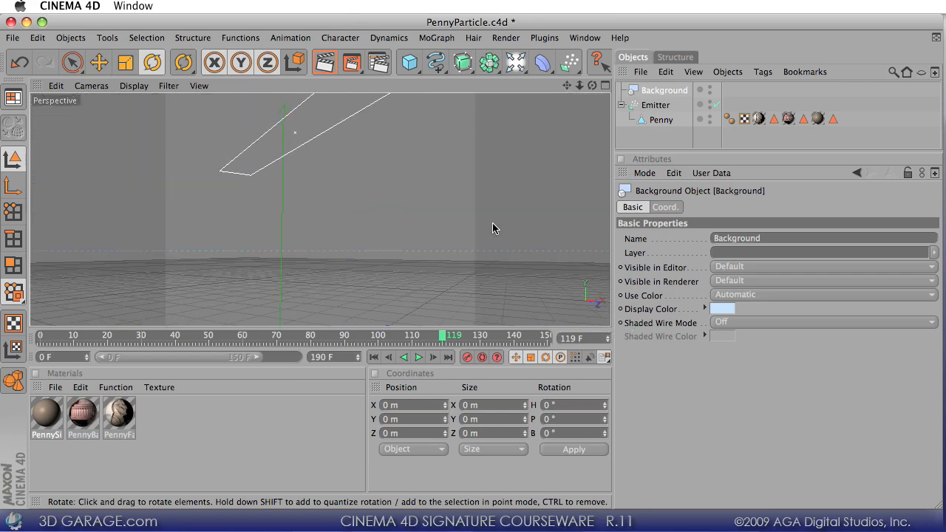
mouse_move(442, 339)
left_mouse_down()
mouse_move(47, 332)
mouse_move(346, 338)
left_mouse_up()
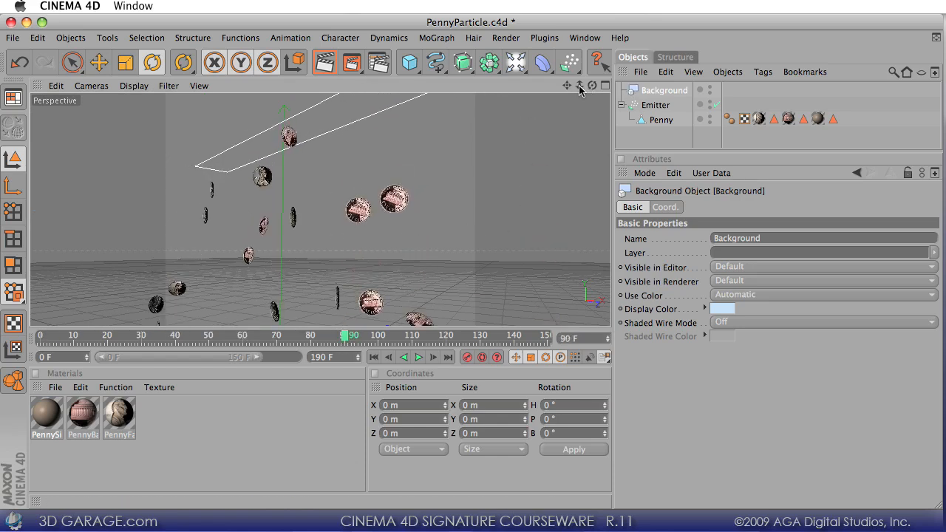
- Reframe the falling pennies from a raised angle in the Perspective view and render a preview at frame 90
left_click_drag(580, 89, 566, 88)
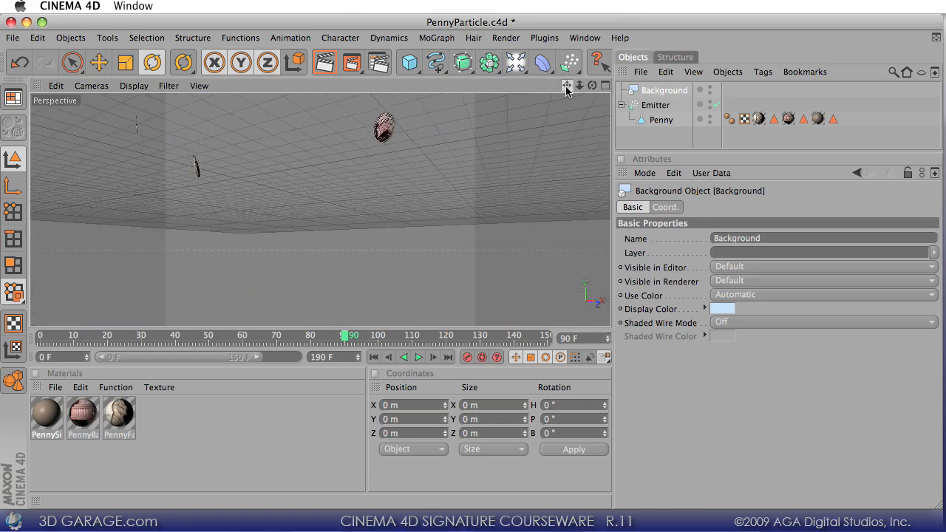
mouse_move(446, 159)
left_mouse_down("alt")
mouse_move(613, 330)
mouse_move(446, 158)
left_mouse_up("alt")
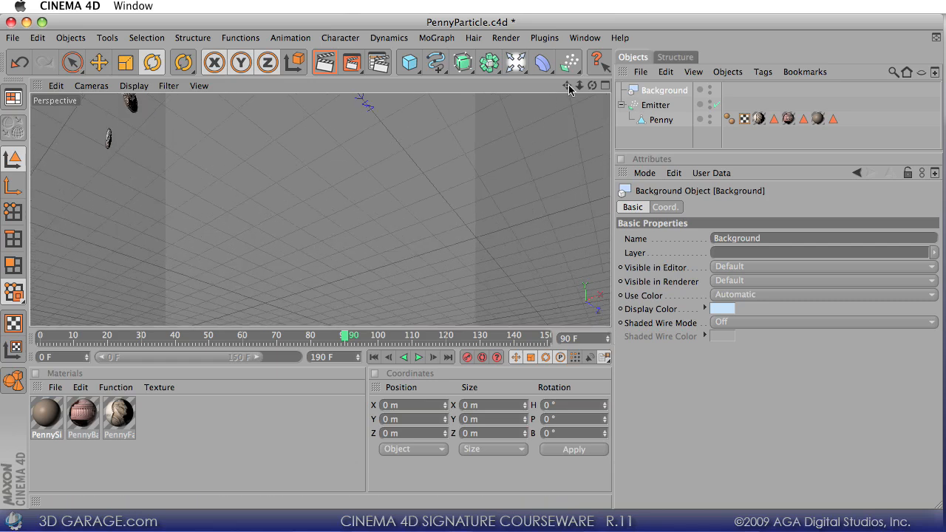
left_click_drag(569, 86, 611, 326)
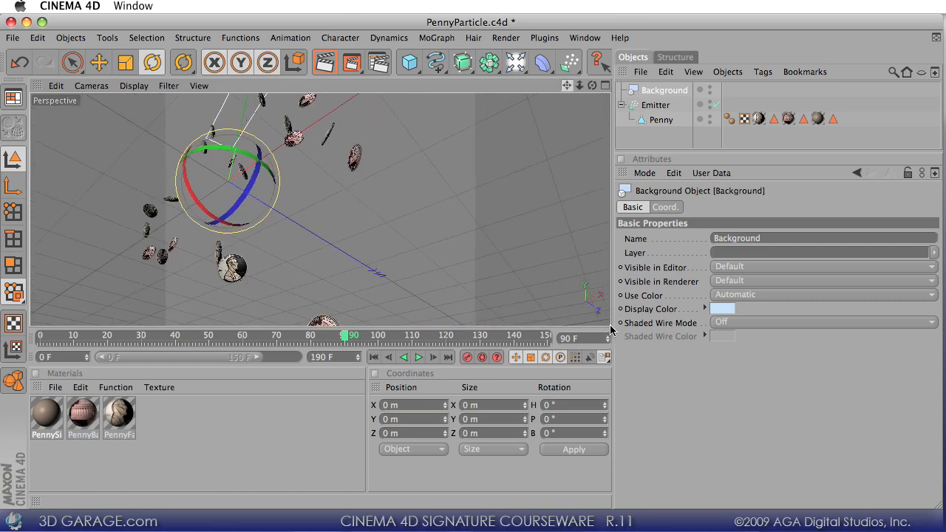
key("ctrl+r")
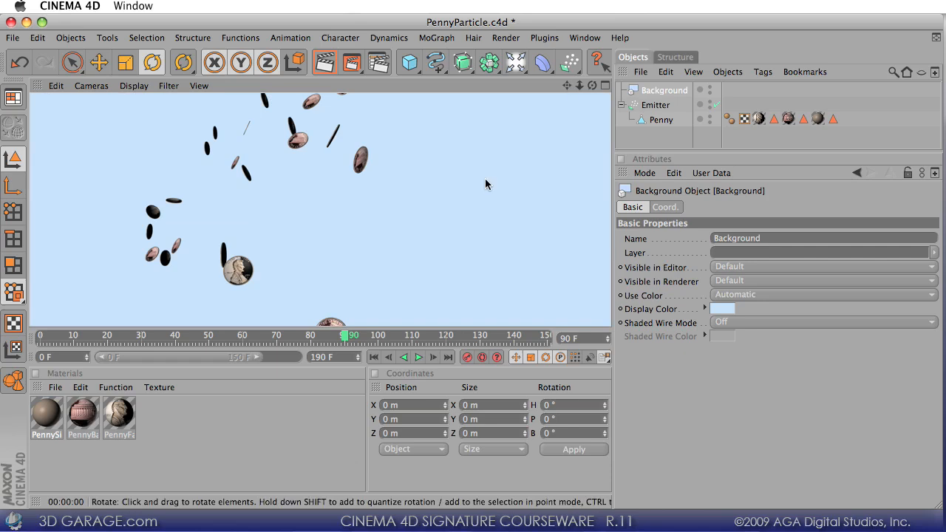
left_click(488, 192)
- Move the animation to frame 75 and render a preview of the pennies in the Perspective view
left_click(131, 340)
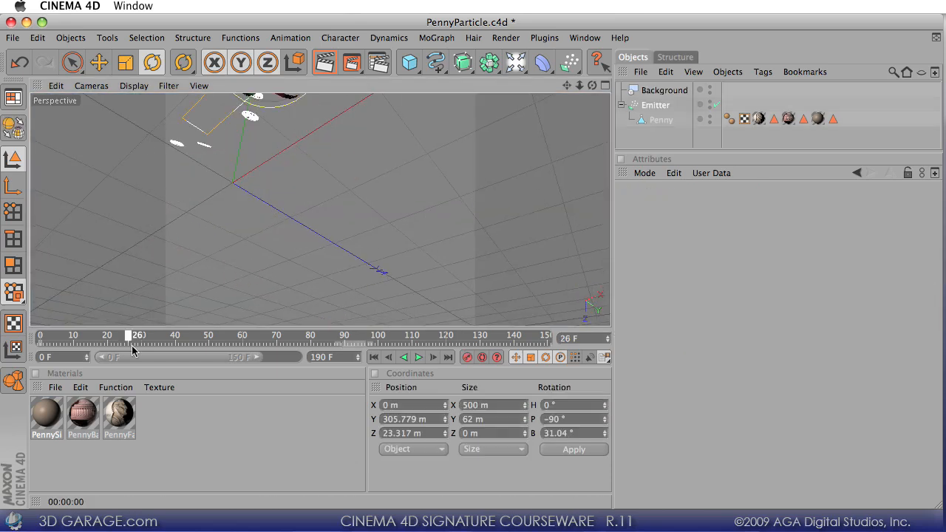
left_click_drag(132, 346, 295, 356)
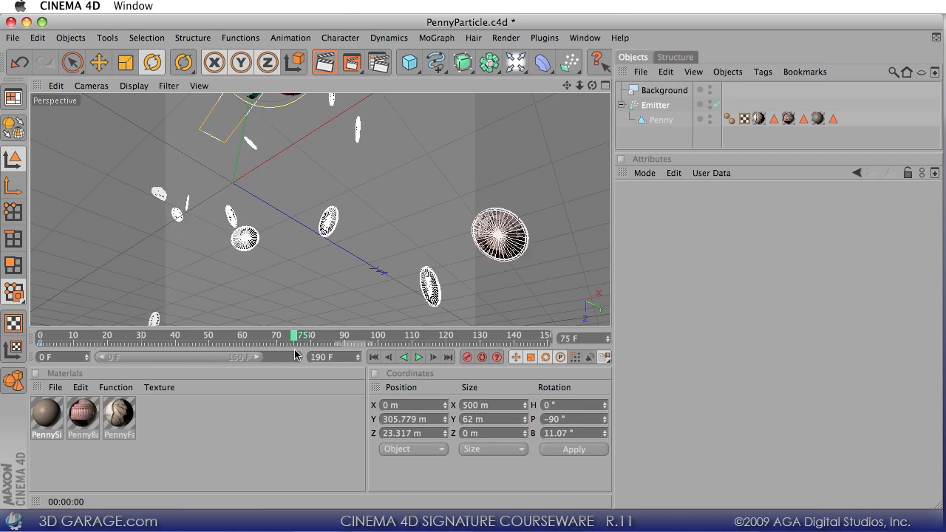
key("ctrl+r")
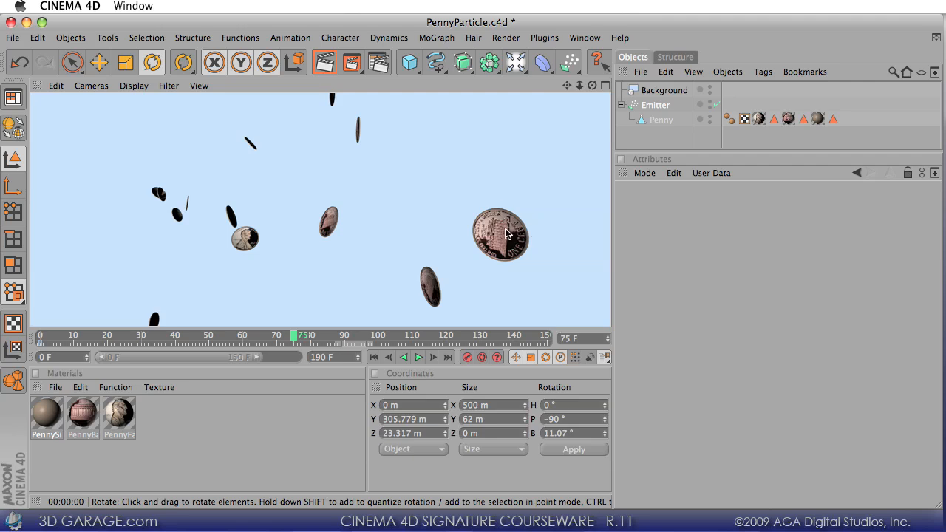
- Enable Reflection on the PennyBack material and set its reflection brightness to 38%
left_click(85, 412)
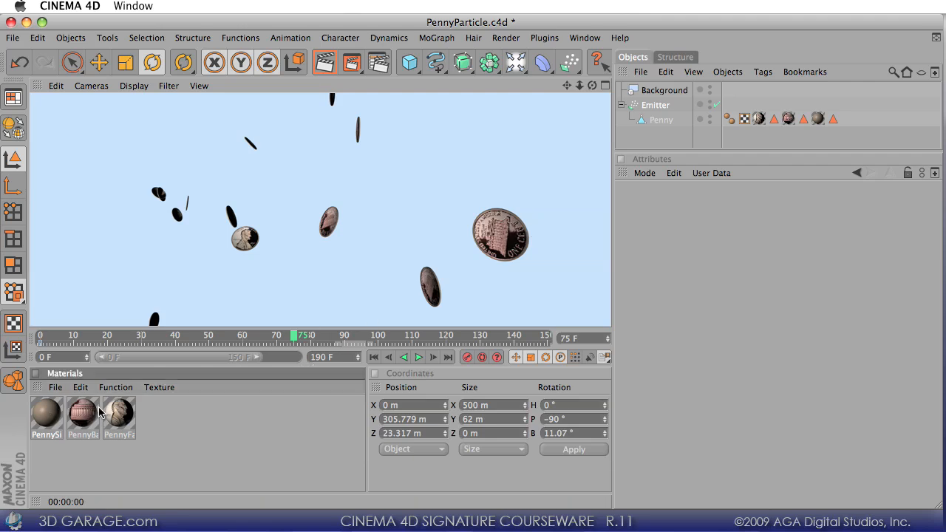
double_click(84, 412)
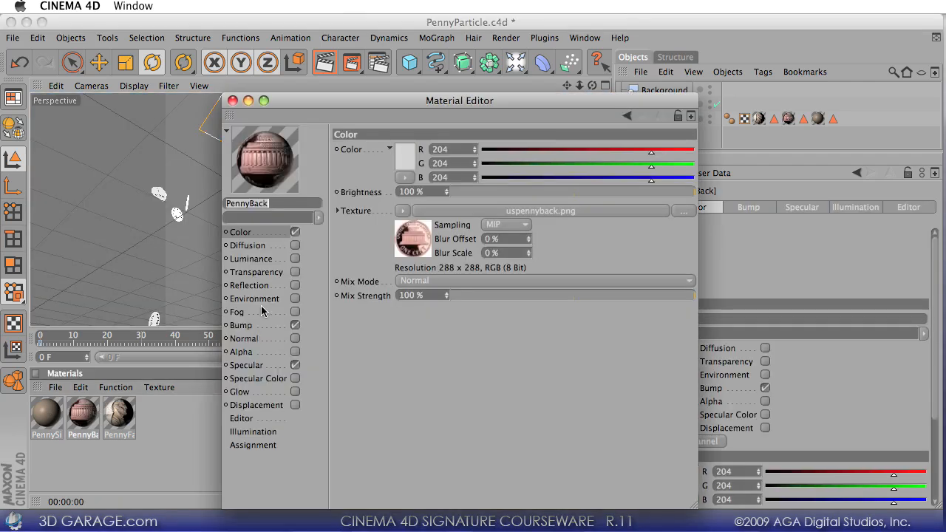
left_click(250, 285)
left_click(295, 285)
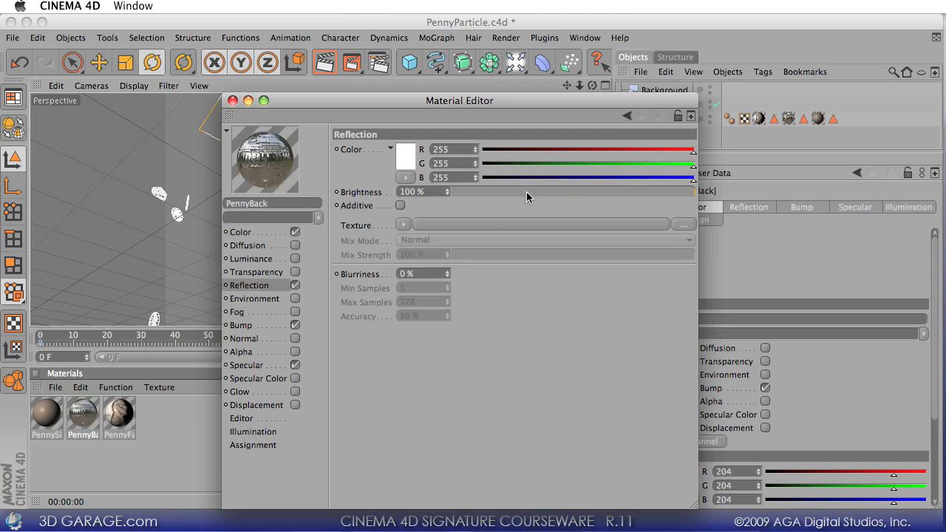
left_click_drag(526, 191, 544, 191)
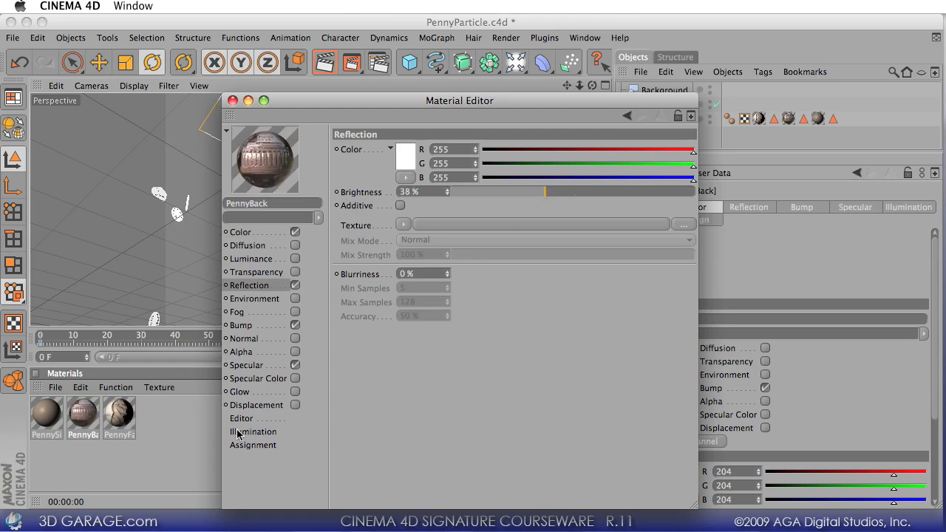
- Enable Reflection on the PennyFace material with a brightness of 37%, and close the Material Editor
left_click(108, 430)
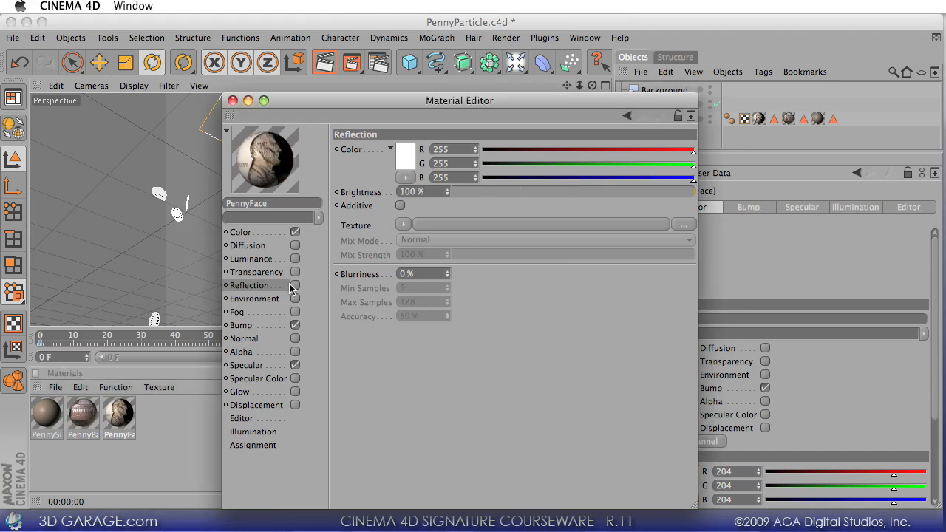
left_click(557, 189)
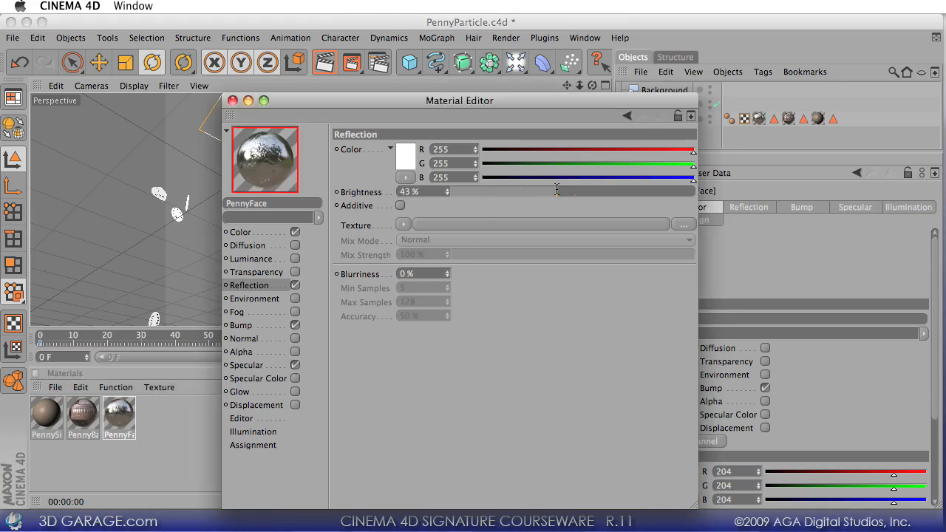
left_click(543, 192)
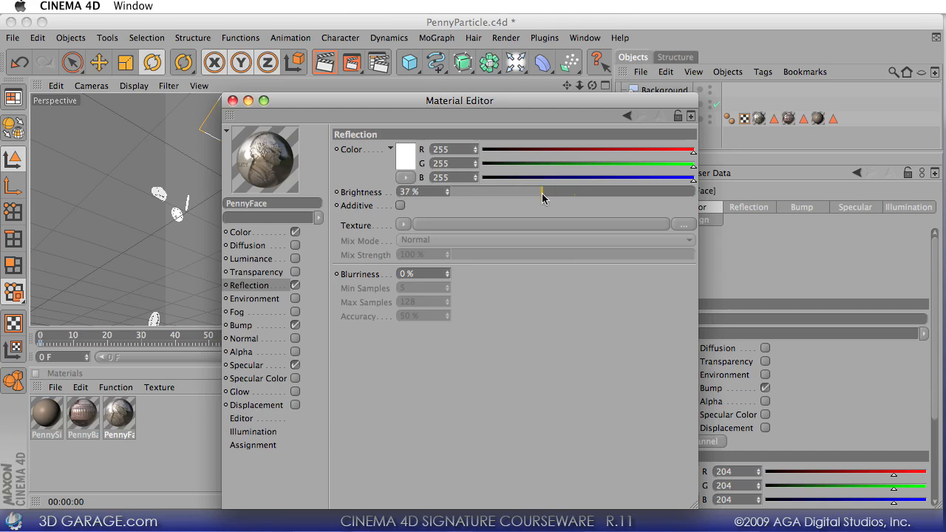
left_click(233, 100)
- Render a preview of the reflective pennies at frame 75 and save the scene file
key("ctrl+r")
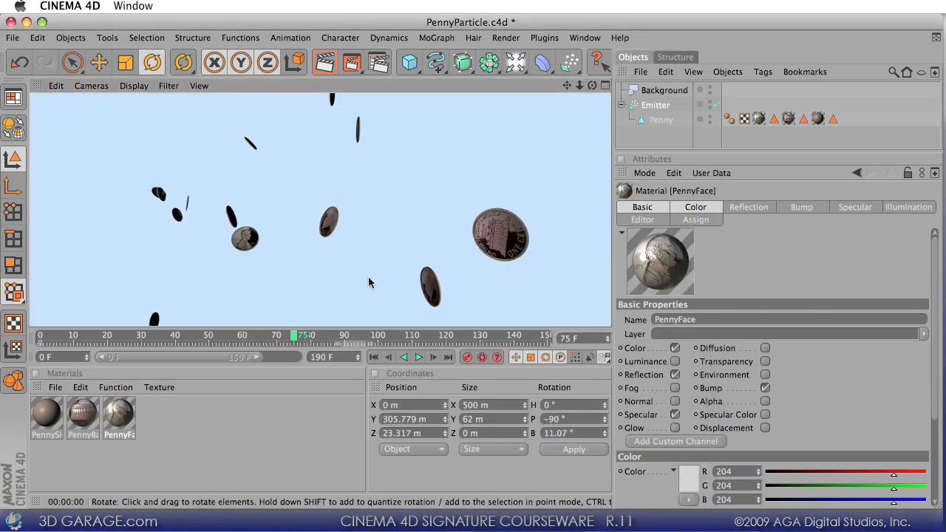
left_click(423, 257)
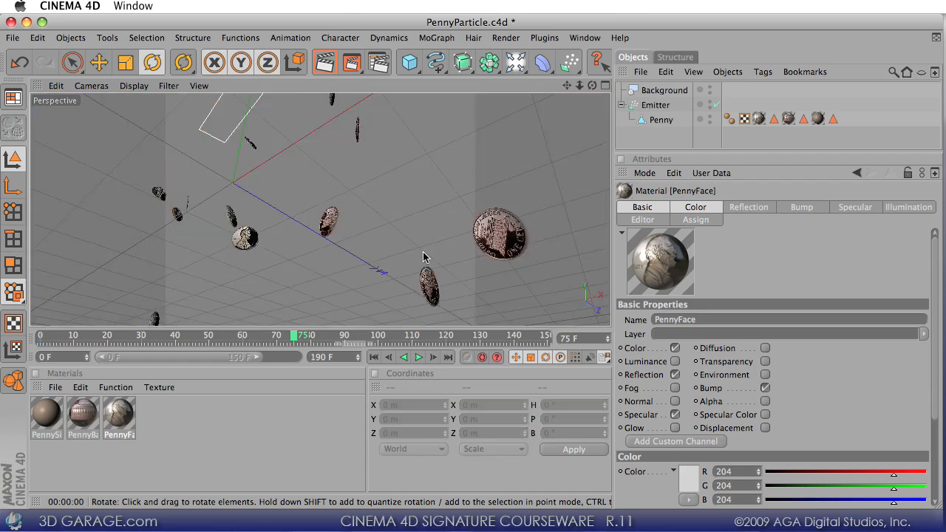
key("ctrl+s")
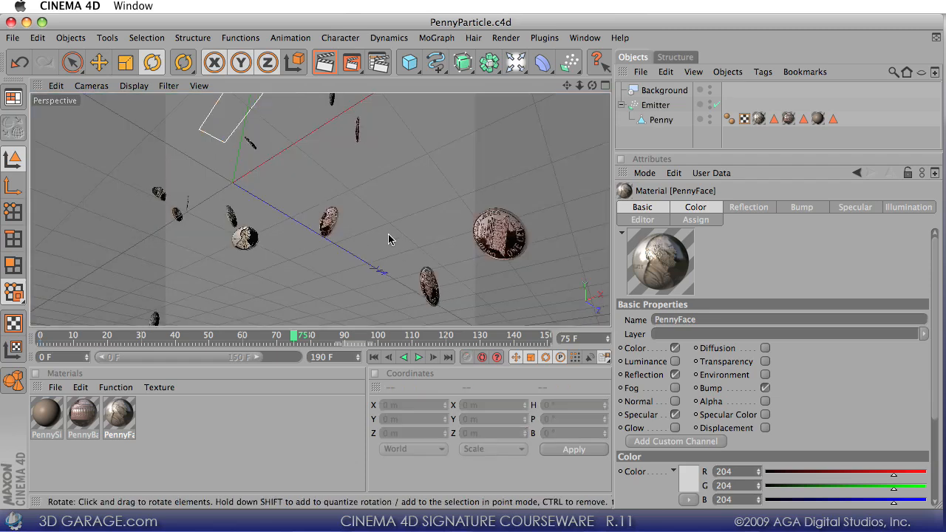